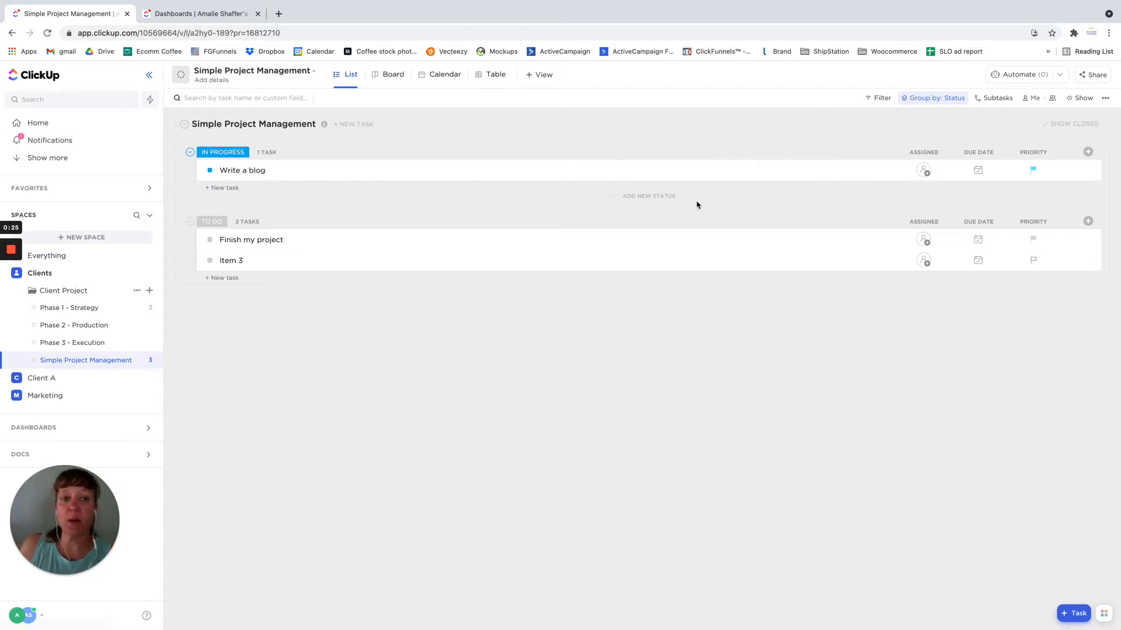
# Step: Show the Simple Project Management list as a board and view the statuses of Client A's Branding Guidelines list
pyautogui.click(392, 81)
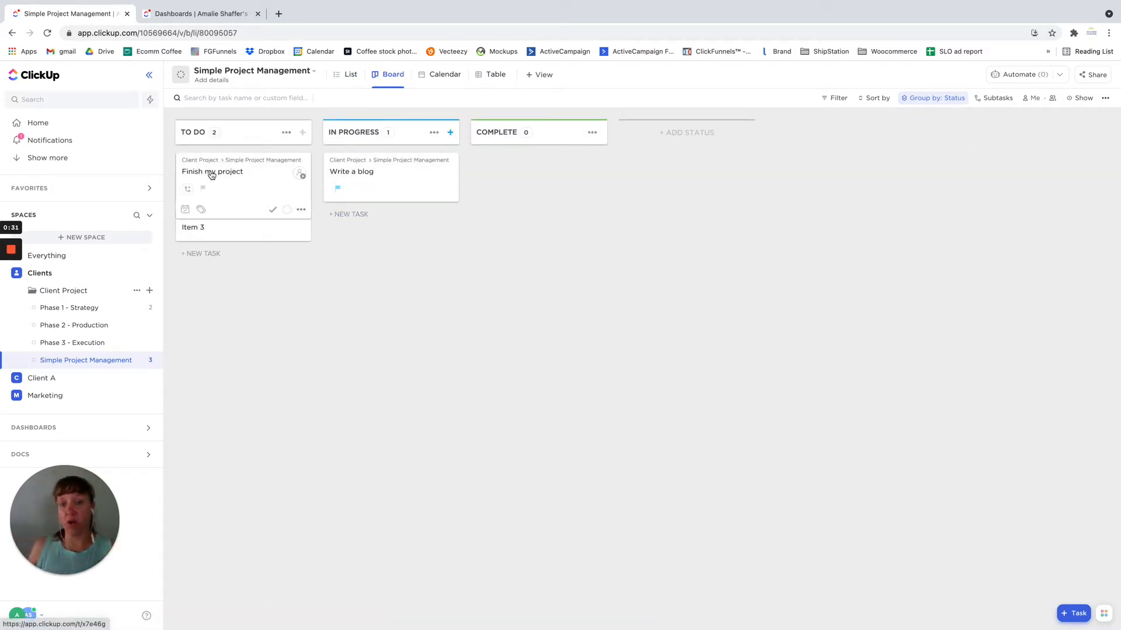
pyautogui.click(6, 378)
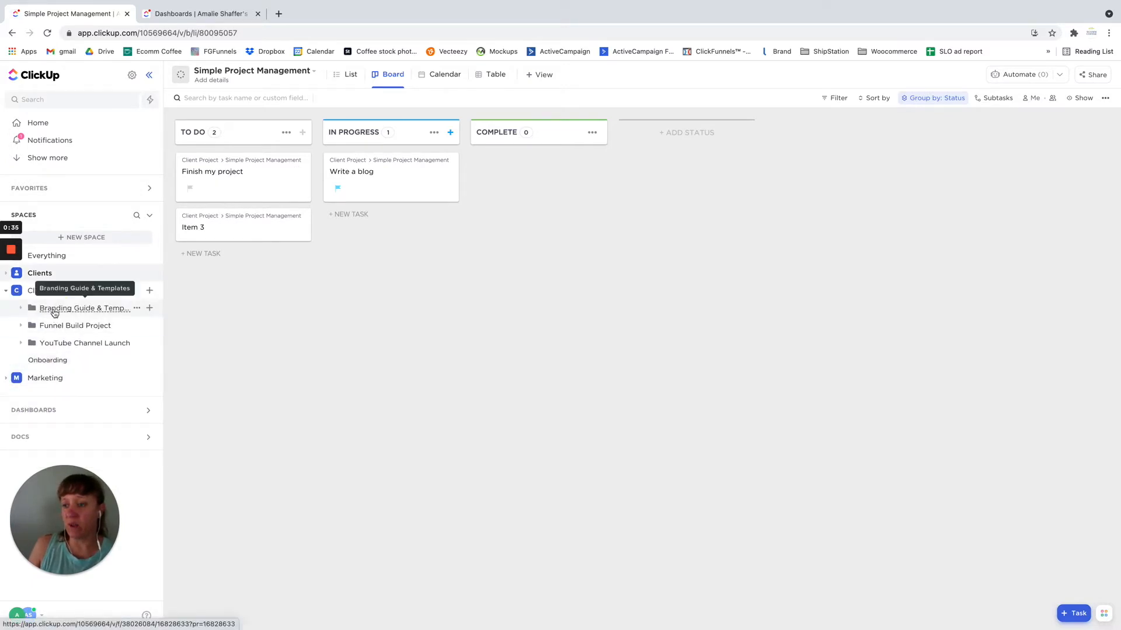
pyautogui.click(54, 314)
pyautogui.click(63, 329)
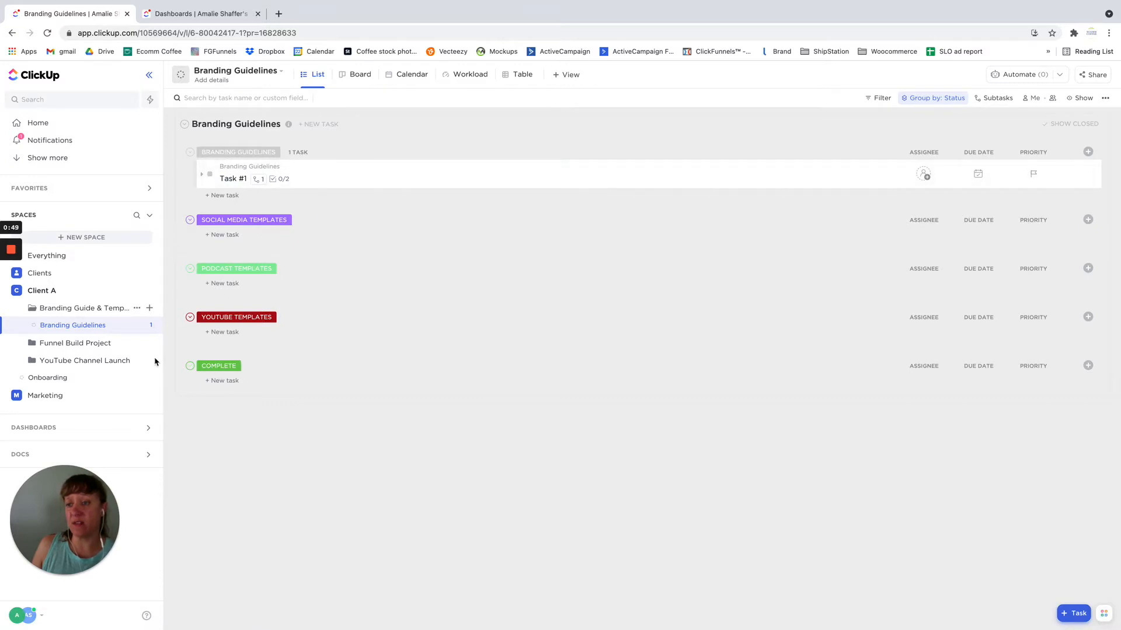
# Step: Review the statuses in Client A's Funnel Build Project and in the YouTube Channel Launch client and internal task lists
pyautogui.click(70, 344)
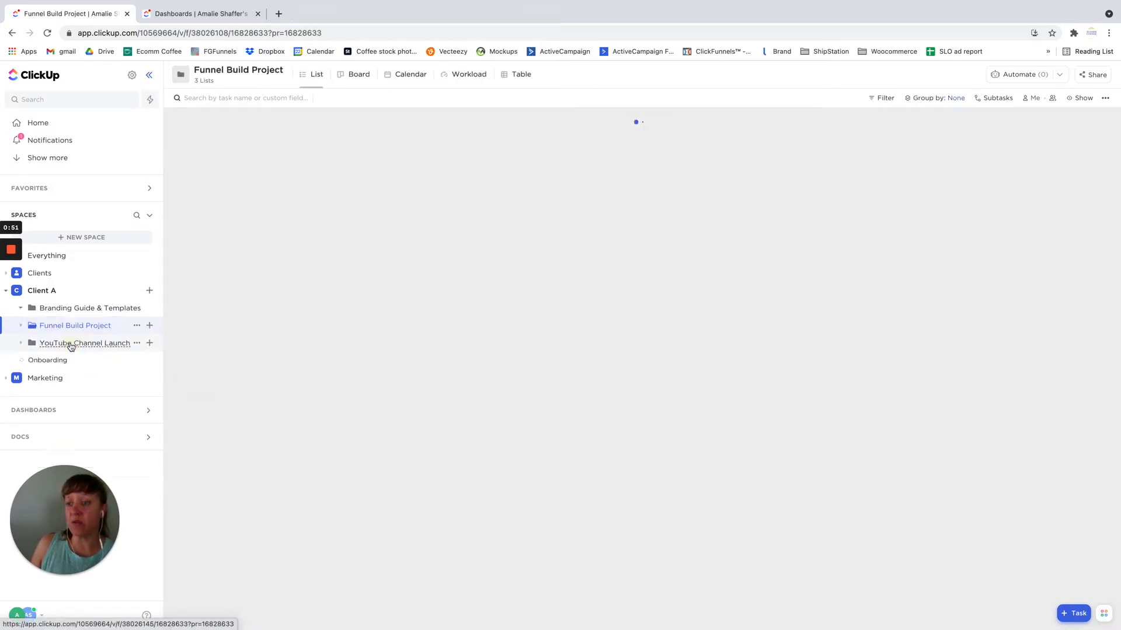
pyautogui.click(71, 345)
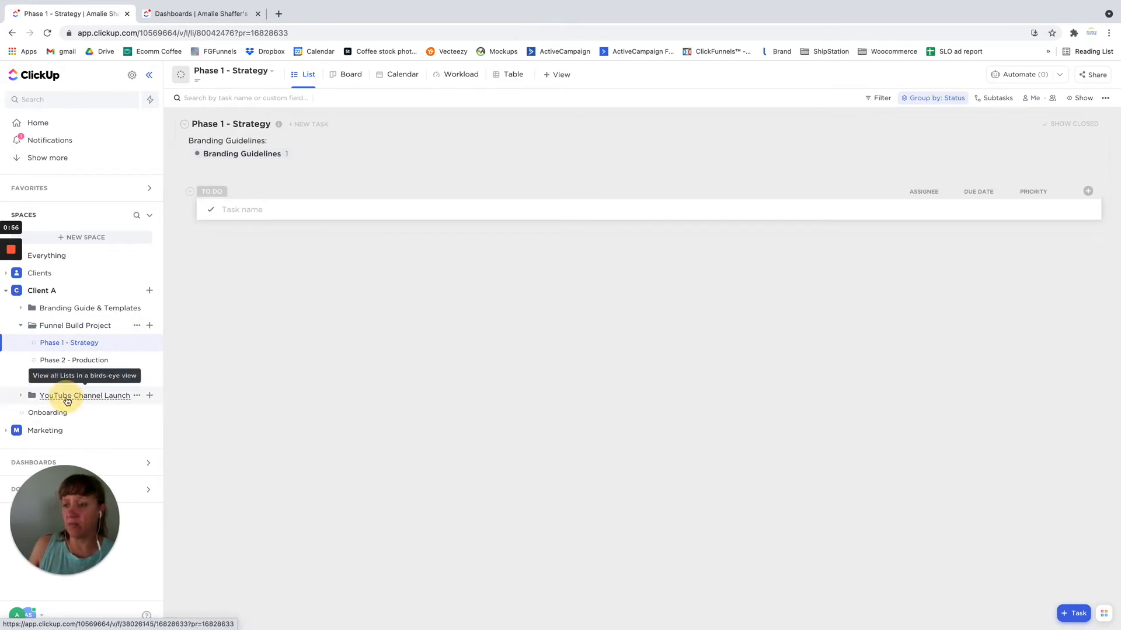
pyautogui.click(68, 397)
pyautogui.click(63, 362)
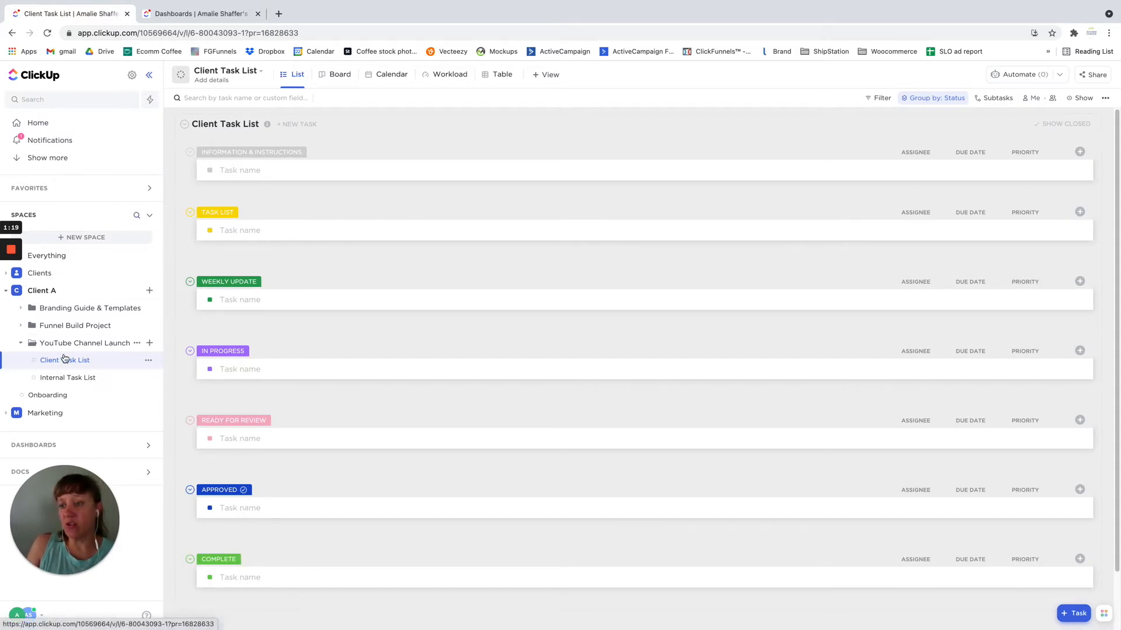
pyautogui.click(57, 383)
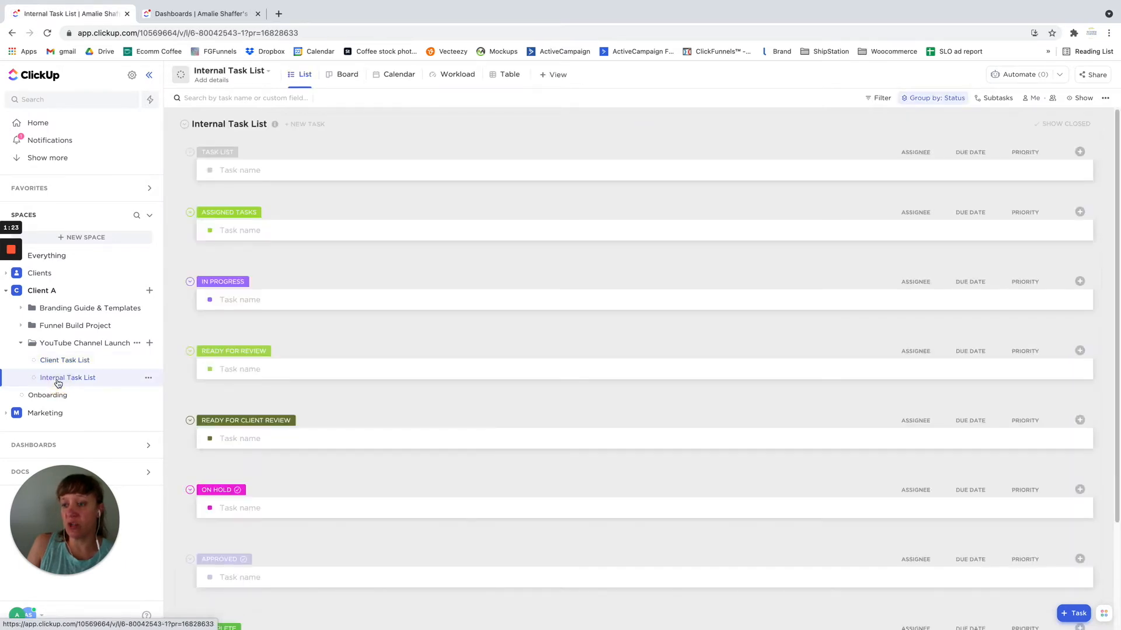
# Step: Open the status settings of the Phase 1 - Strategy list in the Clients space's Client Project folder and choose Custom statuses
pyautogui.click(46, 275)
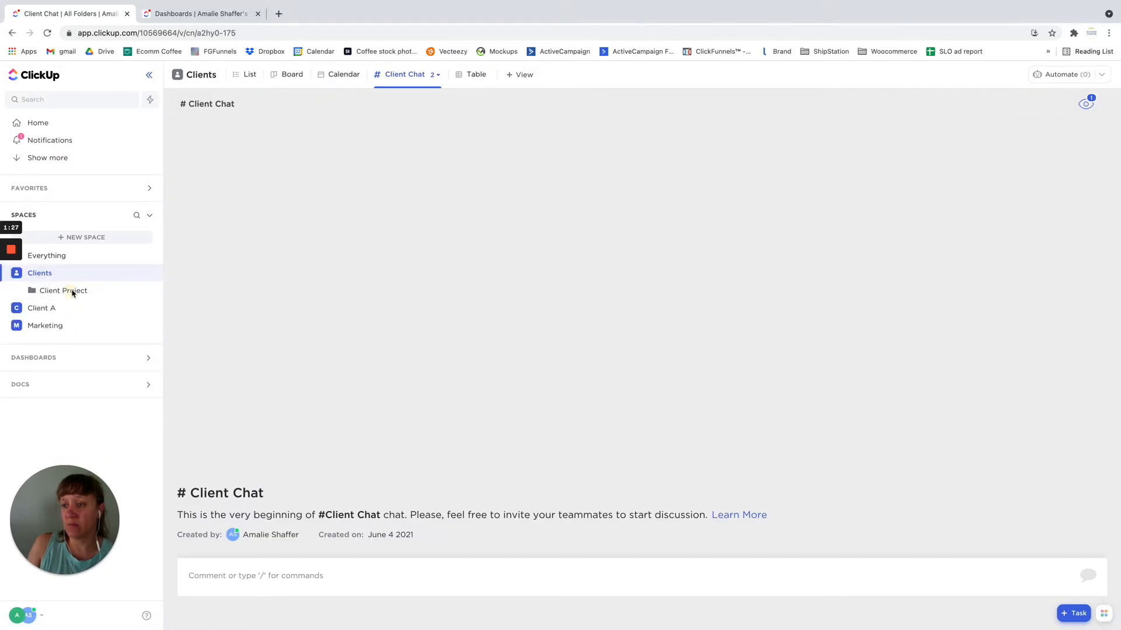
pyautogui.click(69, 292)
pyautogui.click(70, 308)
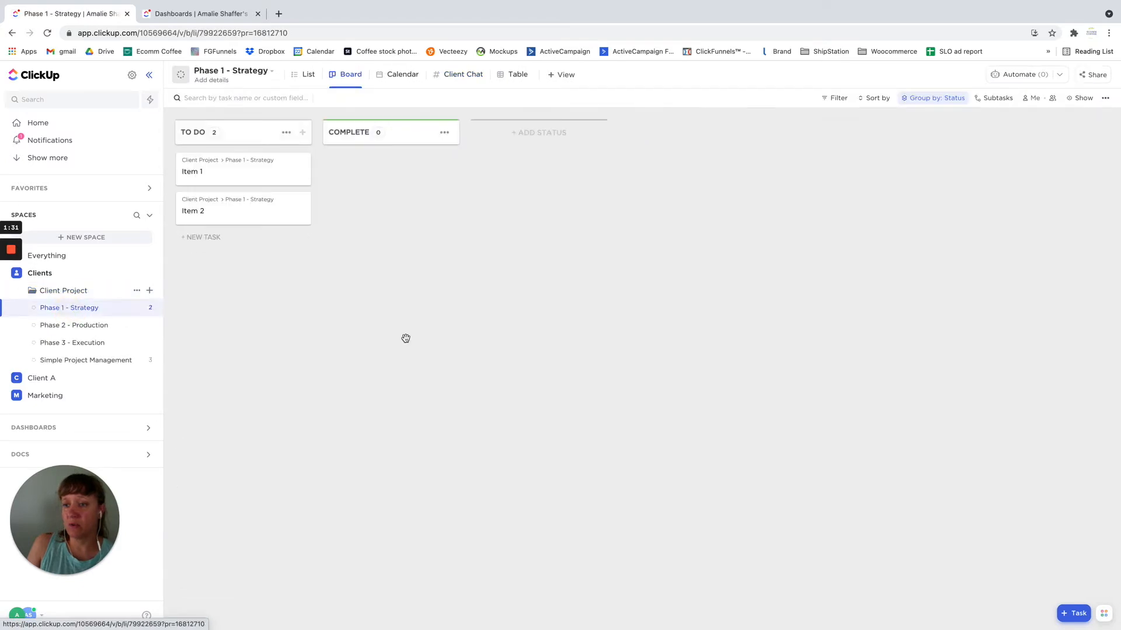
pyautogui.click(149, 310)
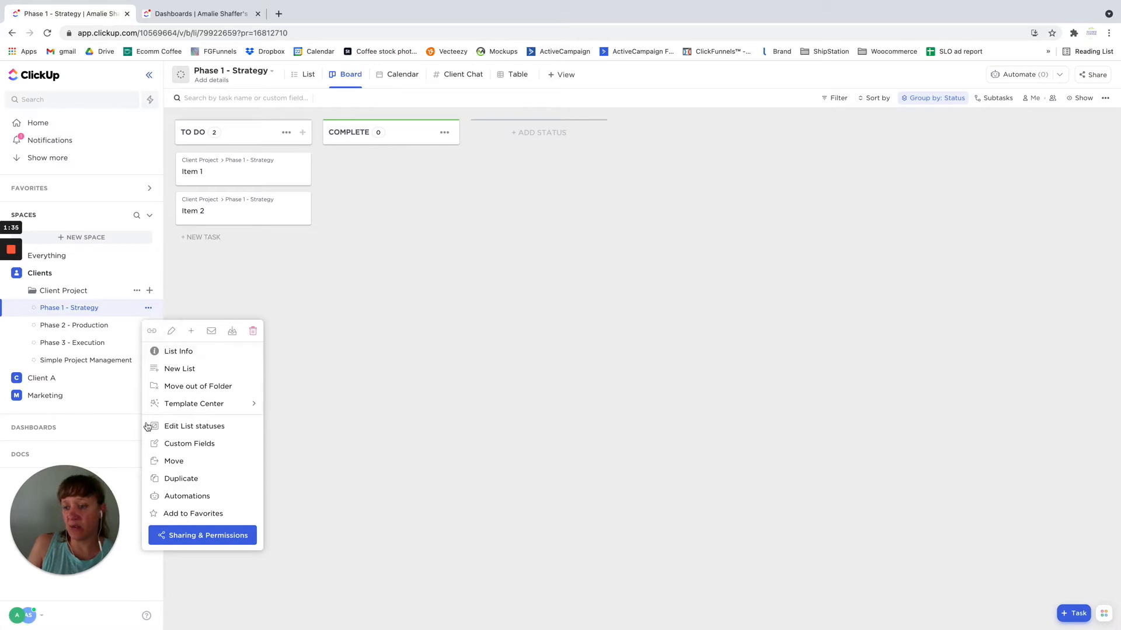
pyautogui.click(178, 427)
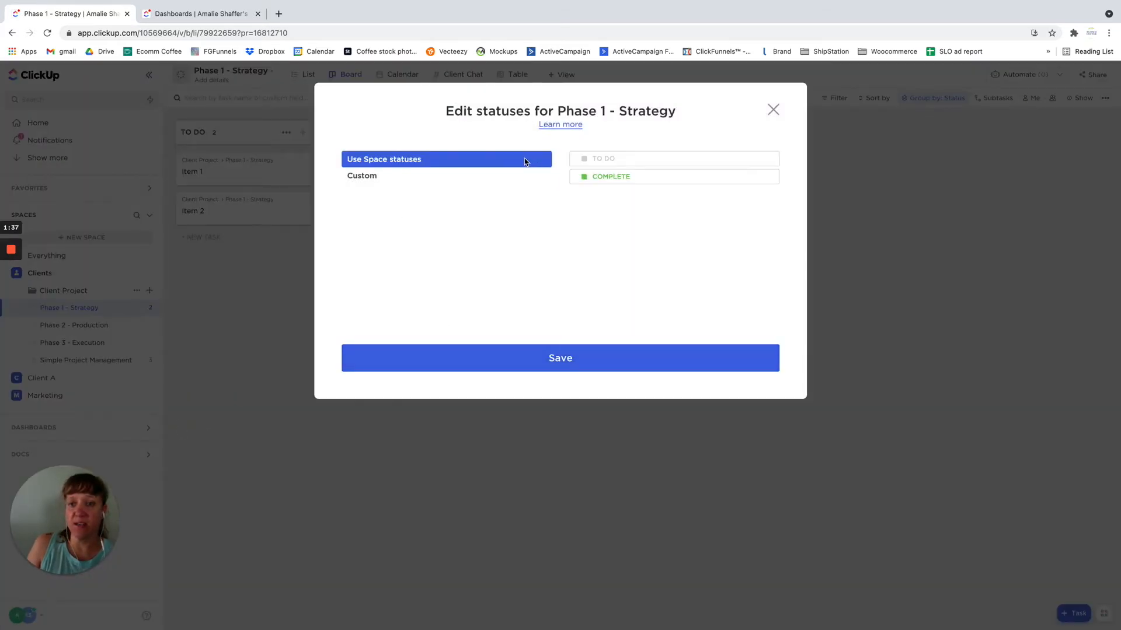
pyautogui.click(358, 179)
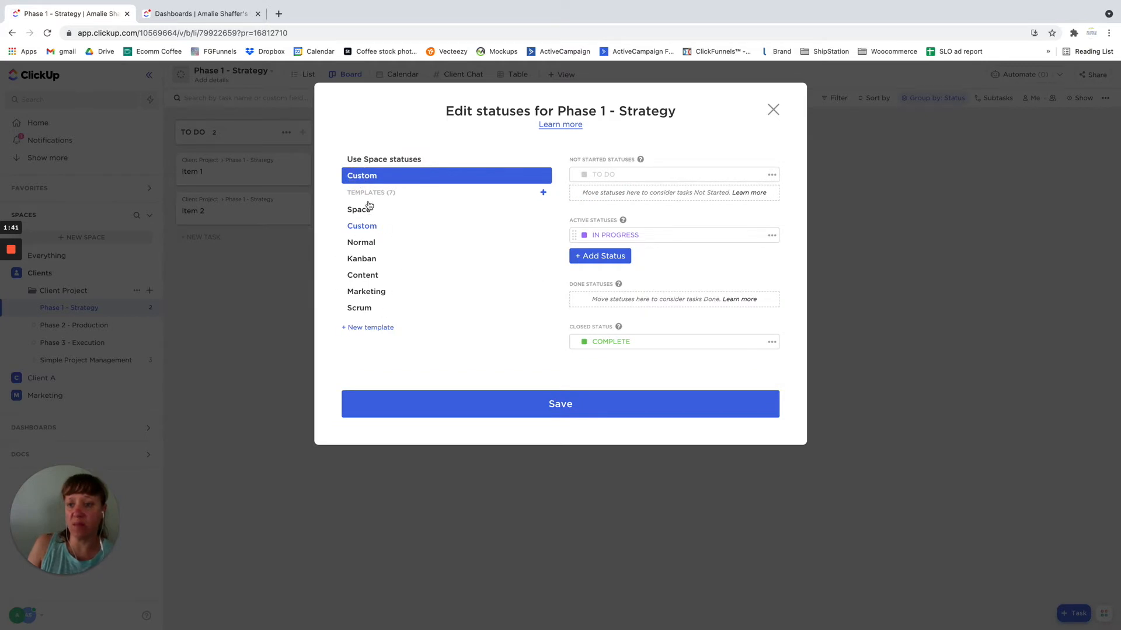
# Step: Preview the Normal, Kanban, Content, Marketing and Scrum status templates and return to the Custom template
pyautogui.click(368, 245)
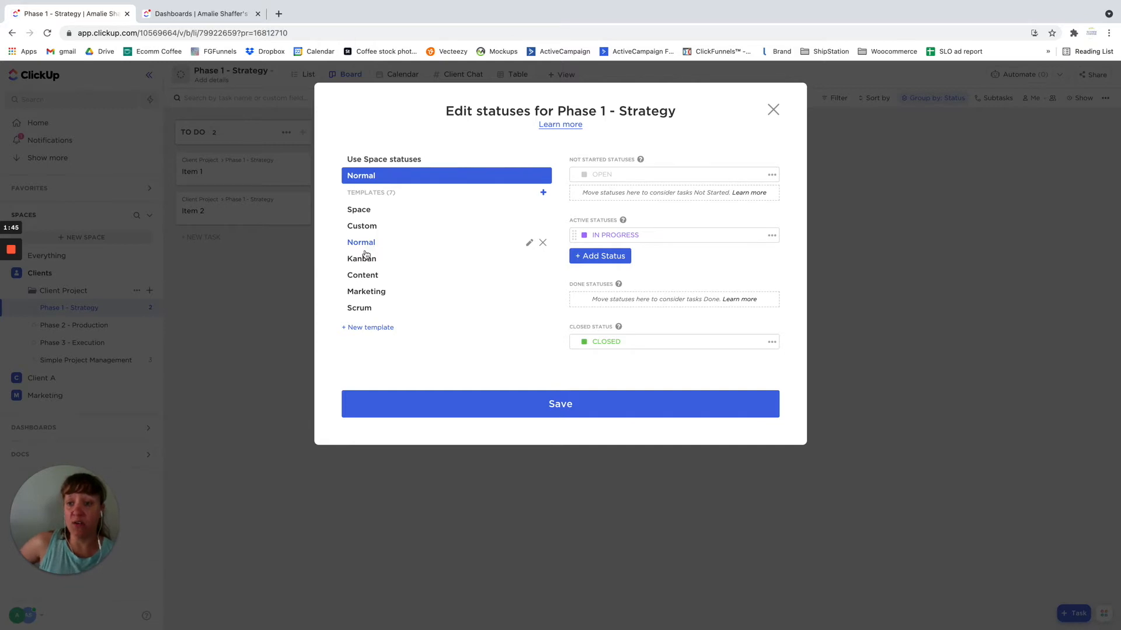
pyautogui.click(362, 261)
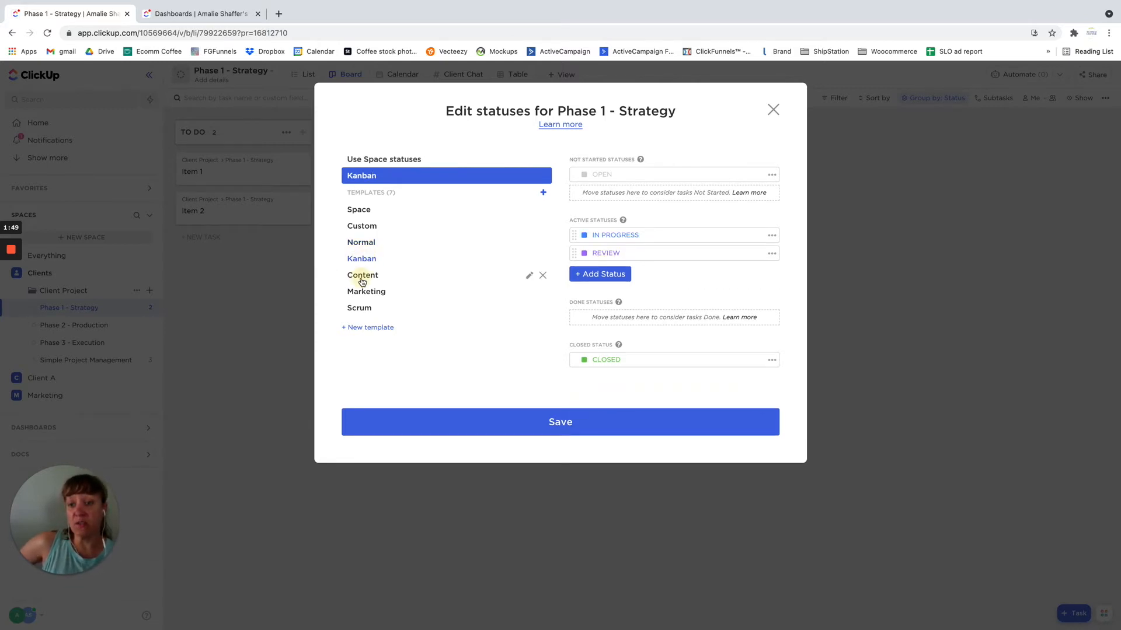
pyautogui.click(362, 276)
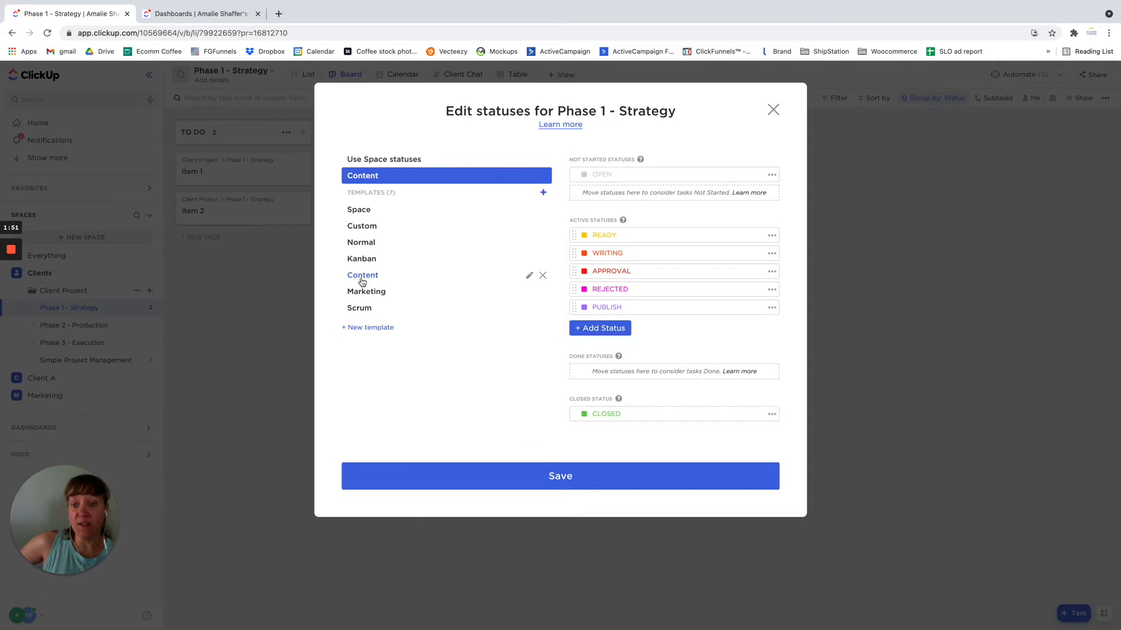
pyautogui.click(363, 294)
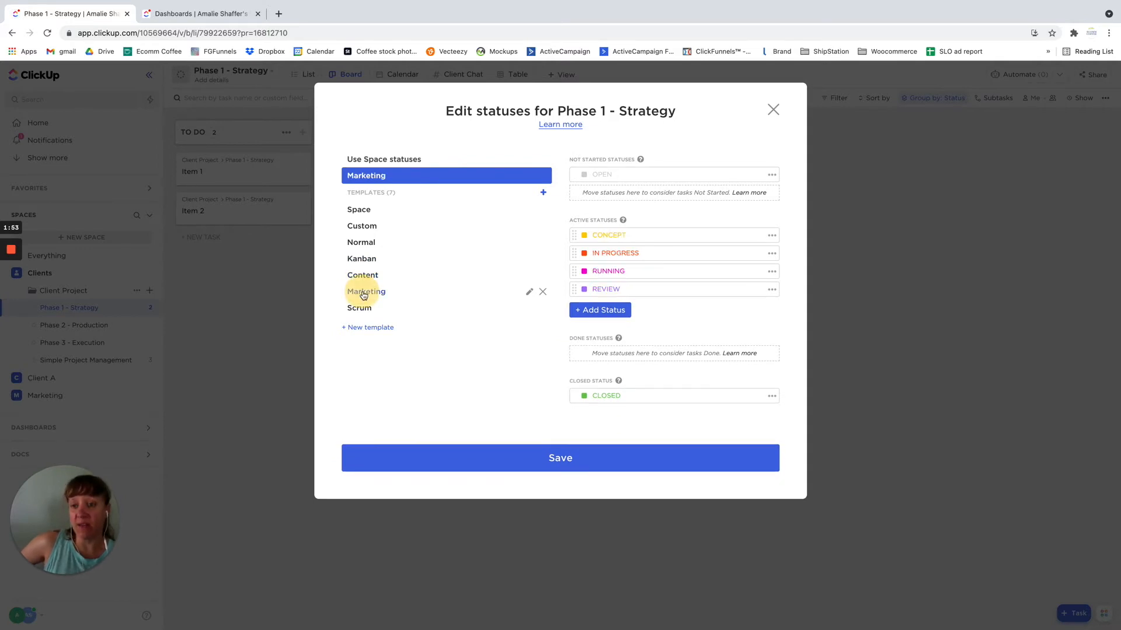
pyautogui.click(364, 309)
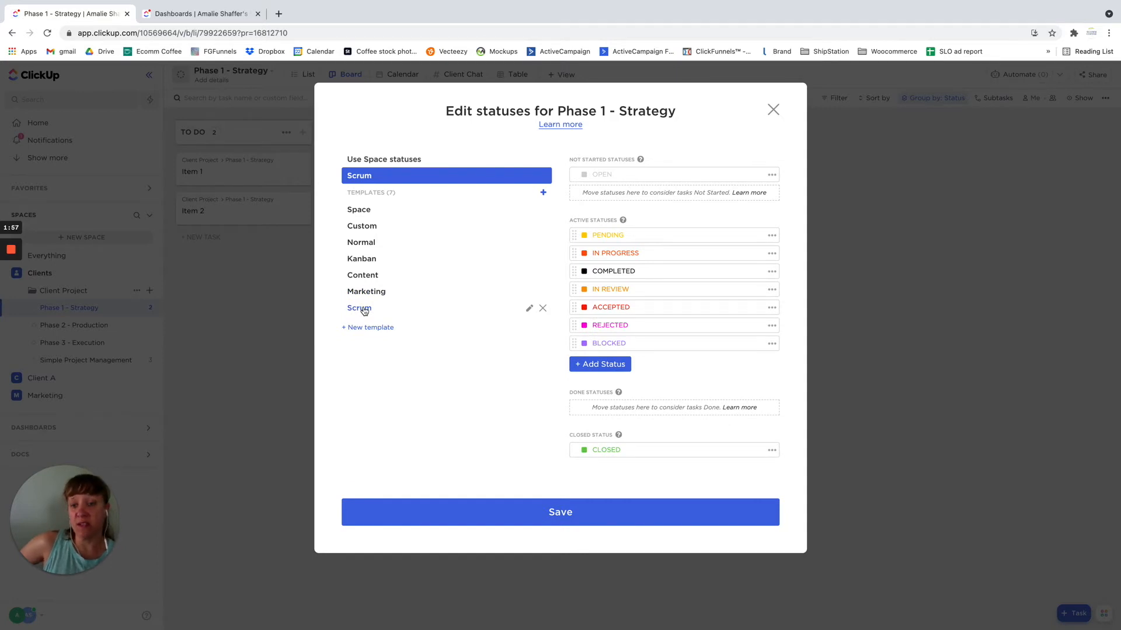
pyautogui.click(357, 228)
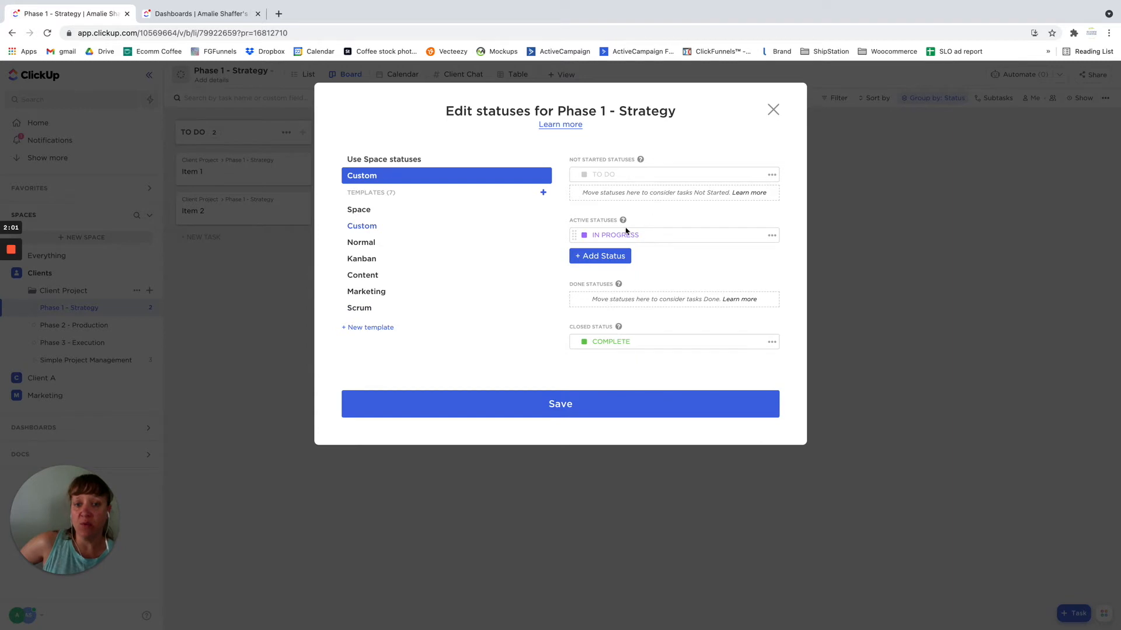
# Step: Add a READY REVIEW status to the active statuses and check its editing options
pyautogui.click(654, 240)
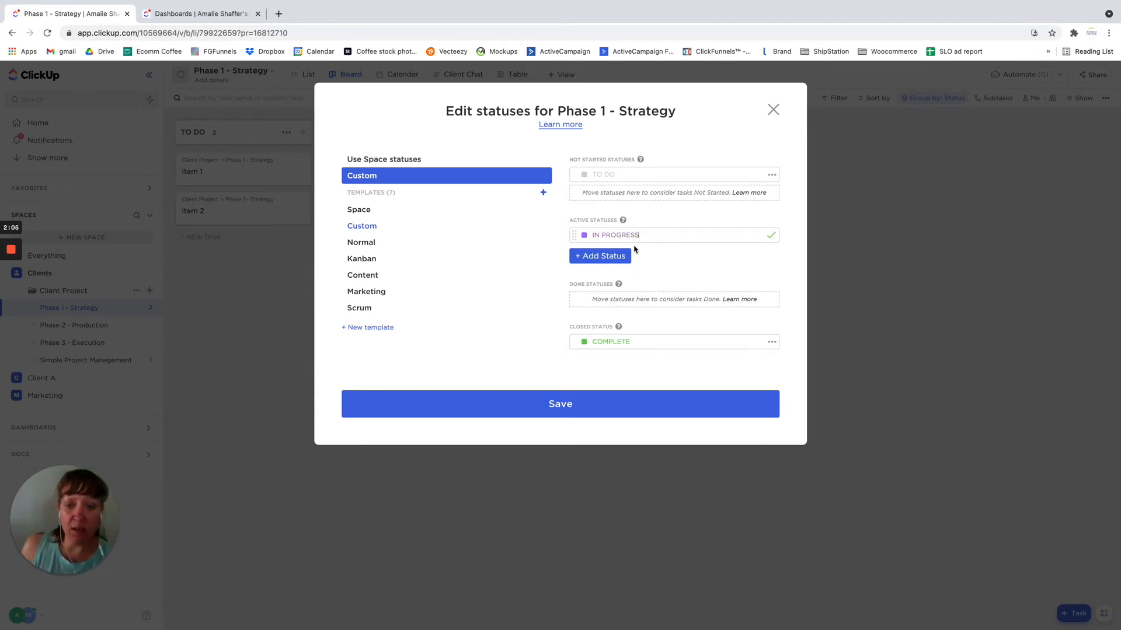
pyautogui.click(607, 257)
pyautogui.write('RE')
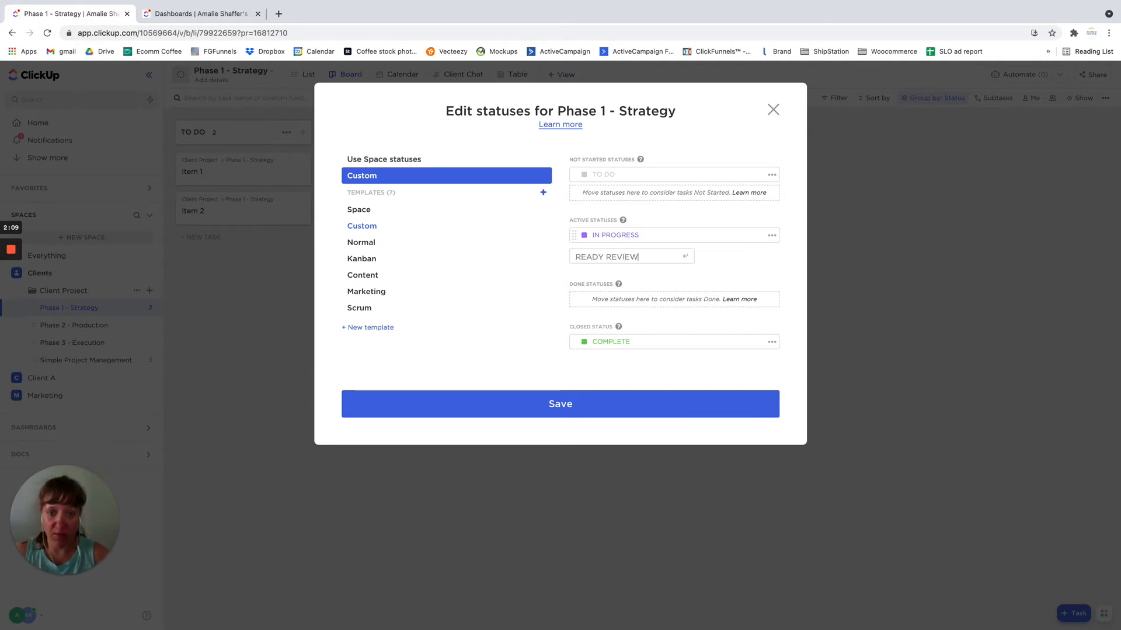
pyautogui.write('ADY REVIEW')
pyautogui.press('Return')
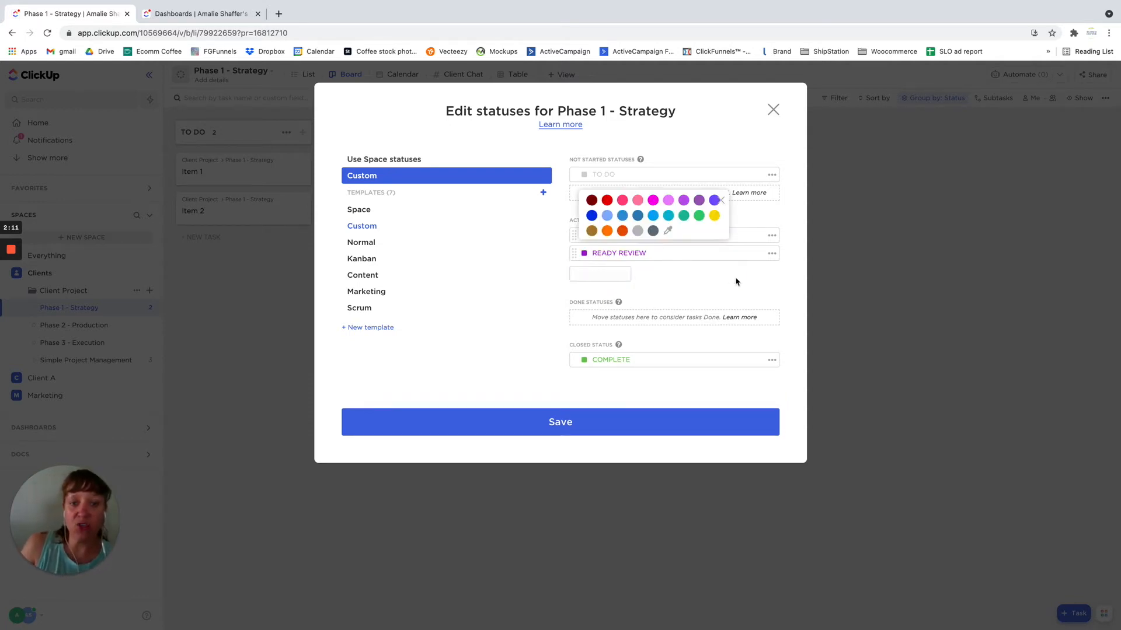
pyautogui.click(733, 279)
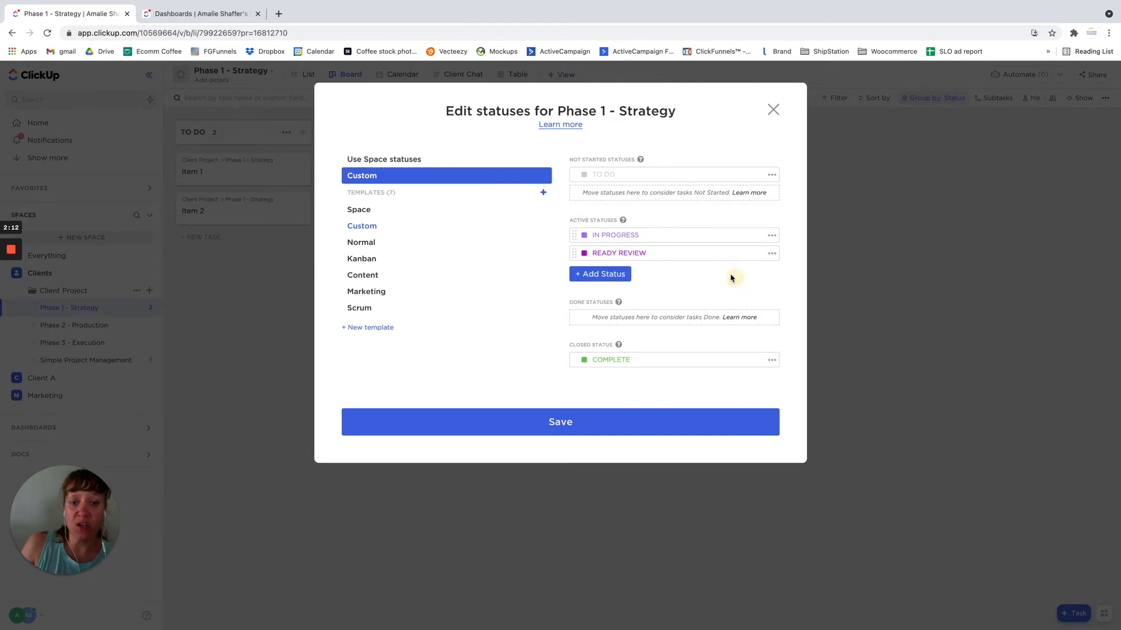
pyautogui.click(772, 255)
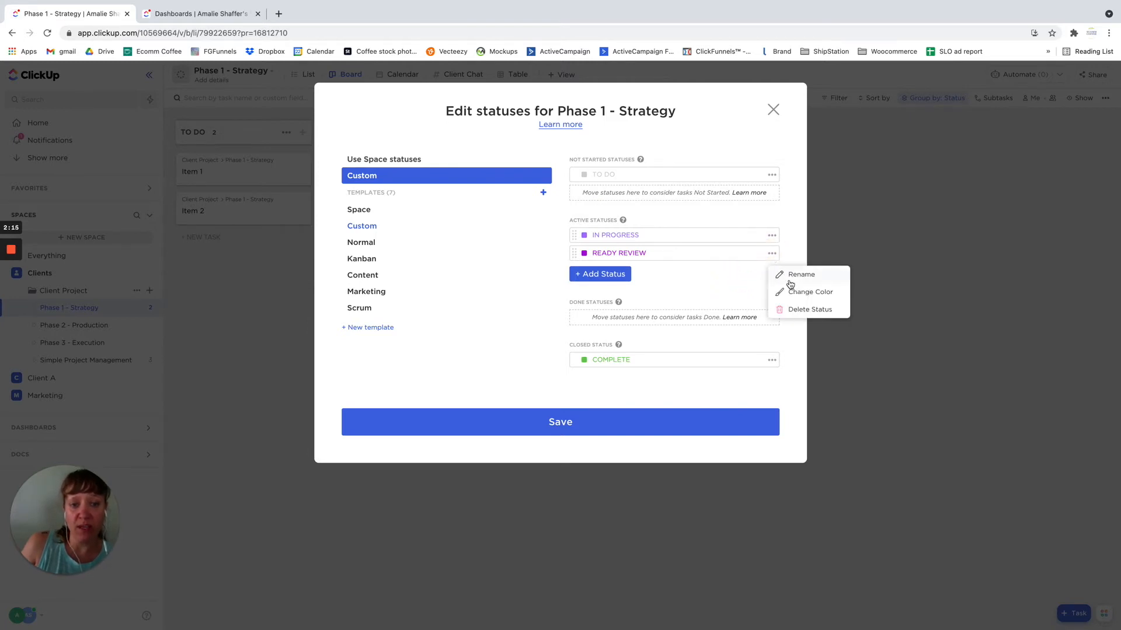
pyautogui.click(737, 295)
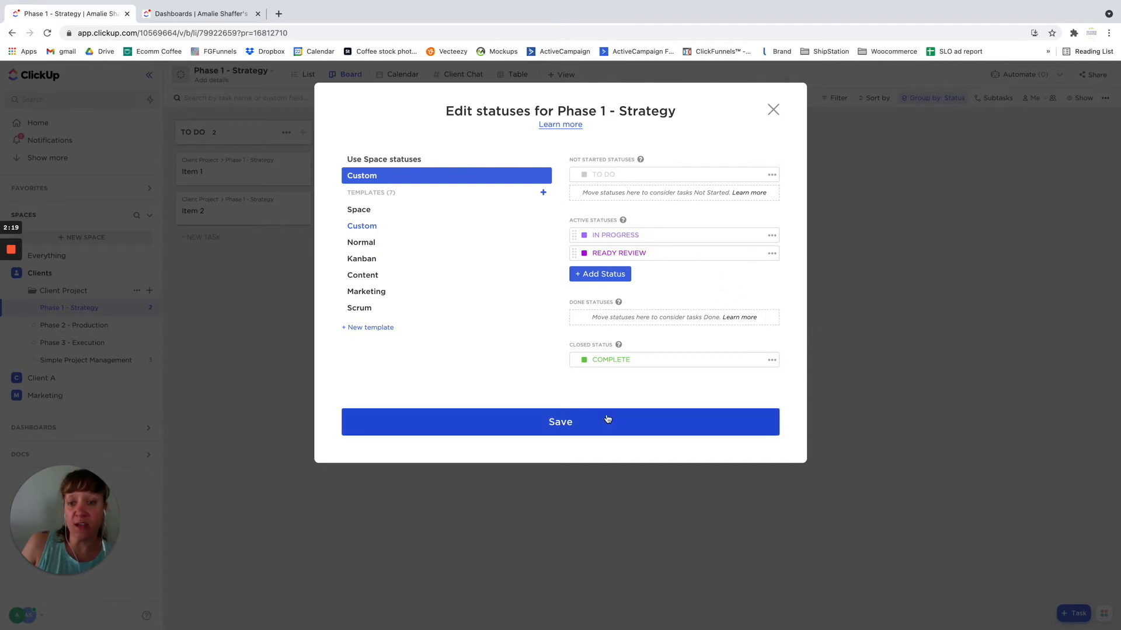
# Step: Rename the TO DO status to TASK LIST and save the statuses for Phase 1 - Strategy
pyautogui.click(629, 175)
pyautogui.press('BackSpace')
pyautogui.write('ASK LIST')
pyautogui.press('Return')
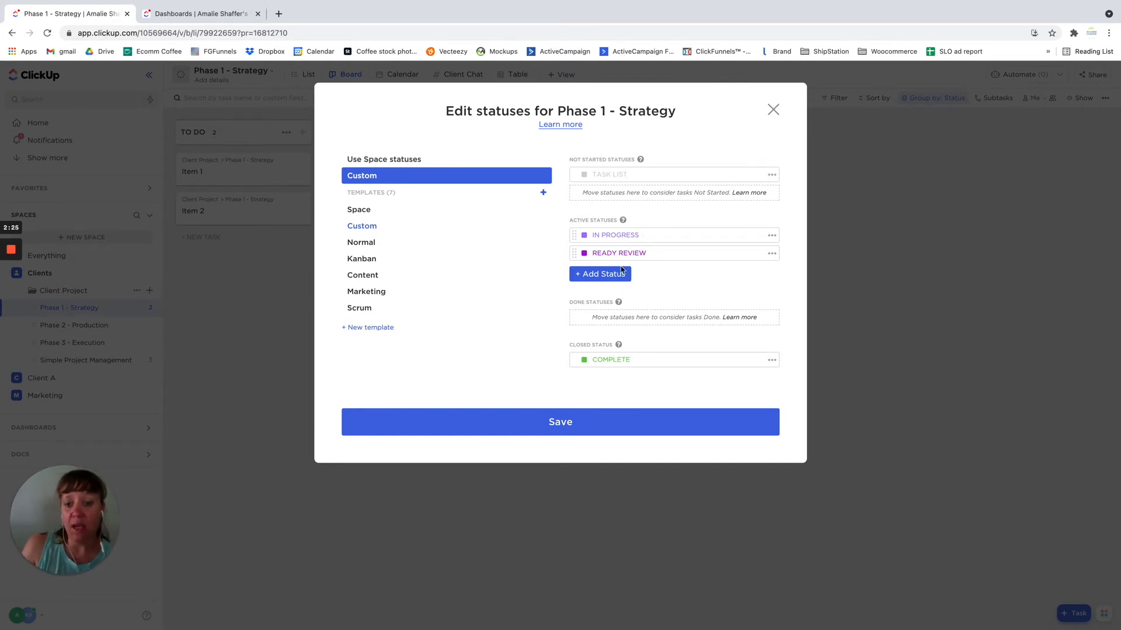
pyautogui.click(560, 424)
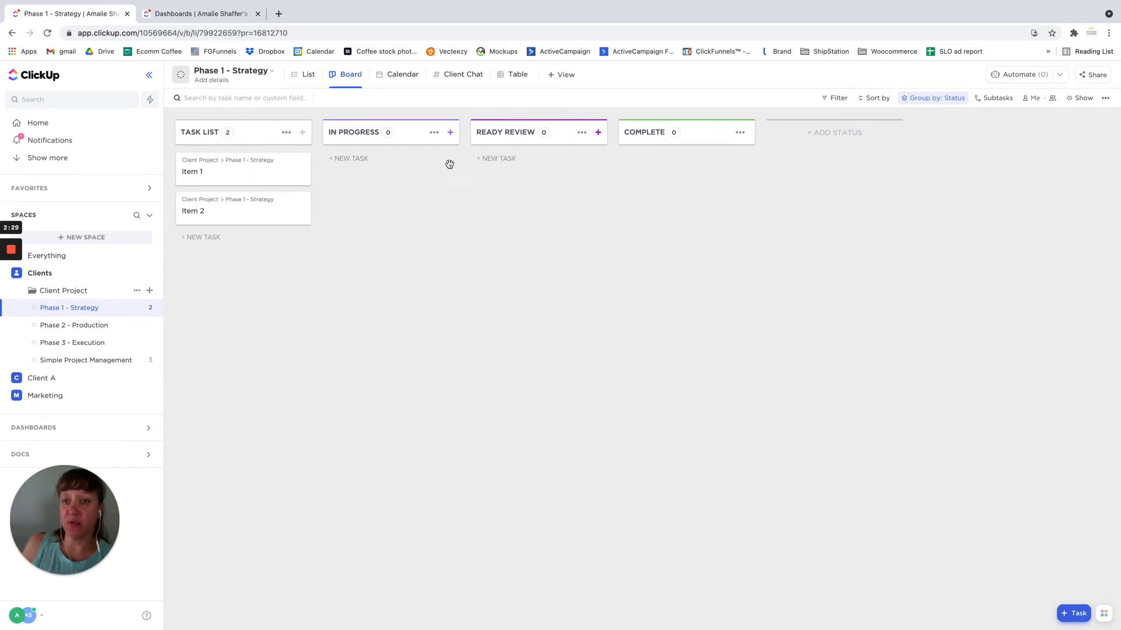
# Step: Collapse and re-expand the IN PROGRESS board column, and check the options of the READY REVIEW column
pyautogui.click(424, 135)
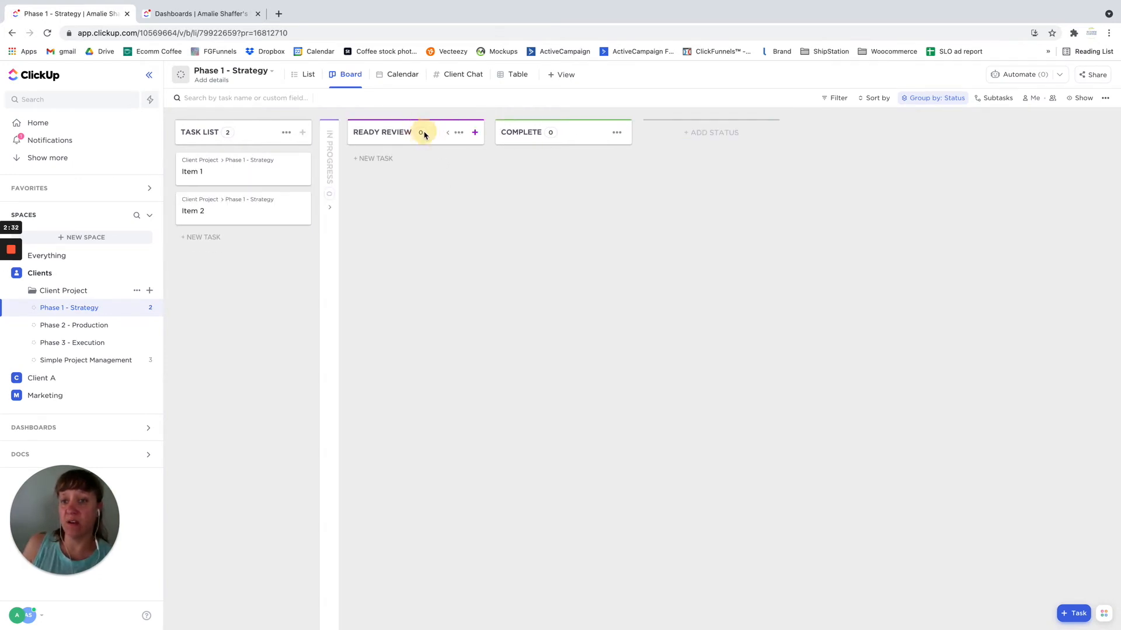
pyautogui.click(330, 210)
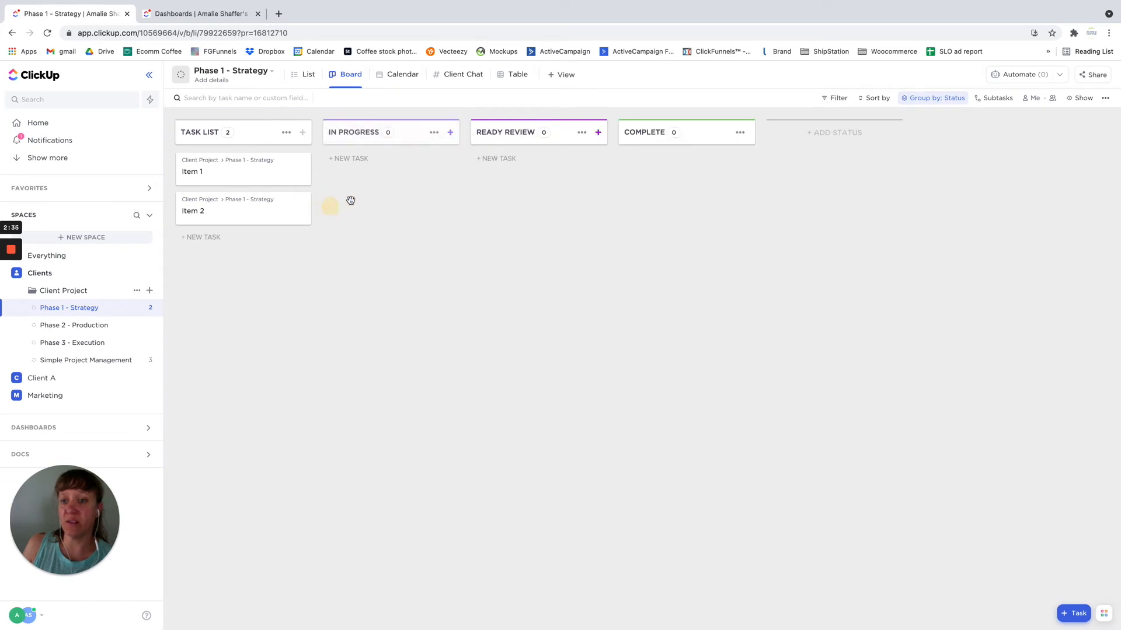
pyautogui.click(582, 134)
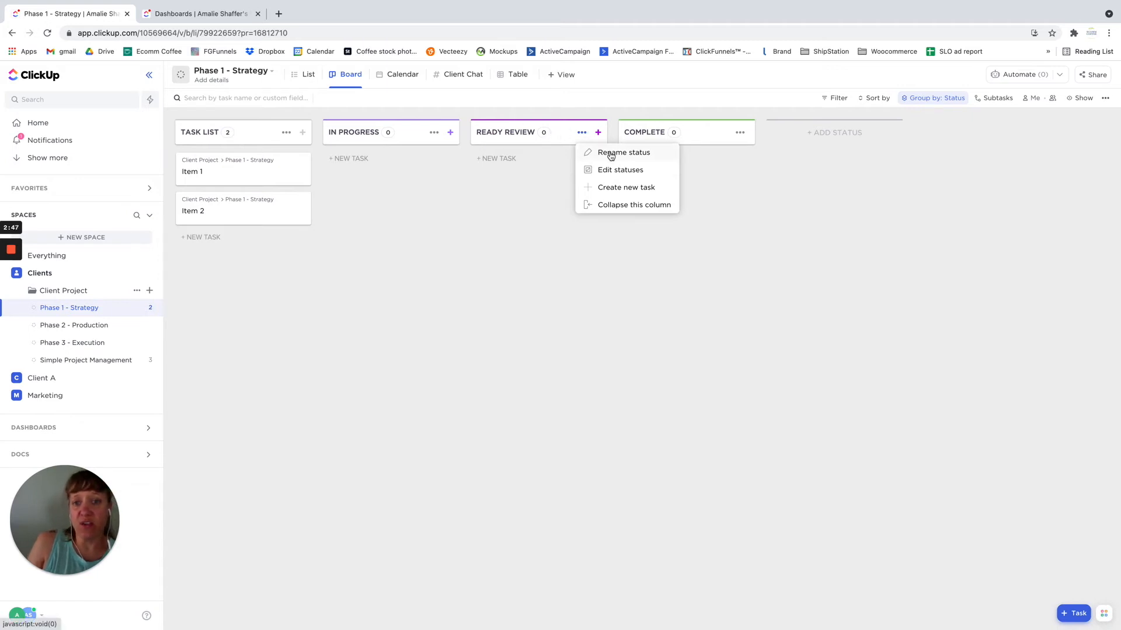
pyautogui.click(573, 285)
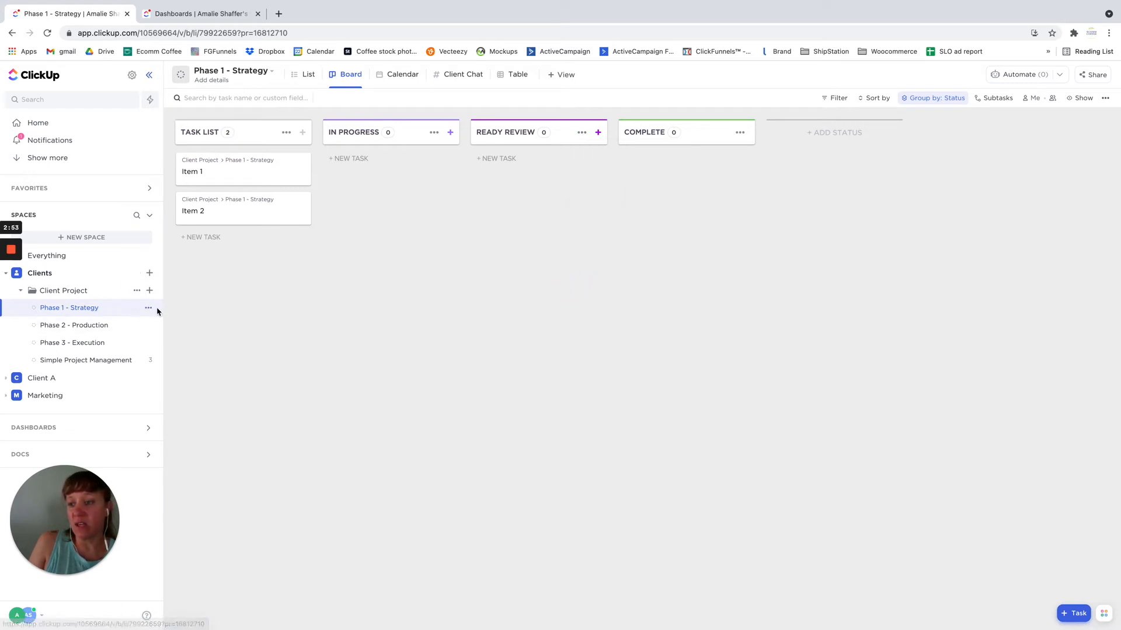
# Step: Show the Client Project folder as a list and inspect its folder-level status settings without changing them
pyautogui.click(50, 292)
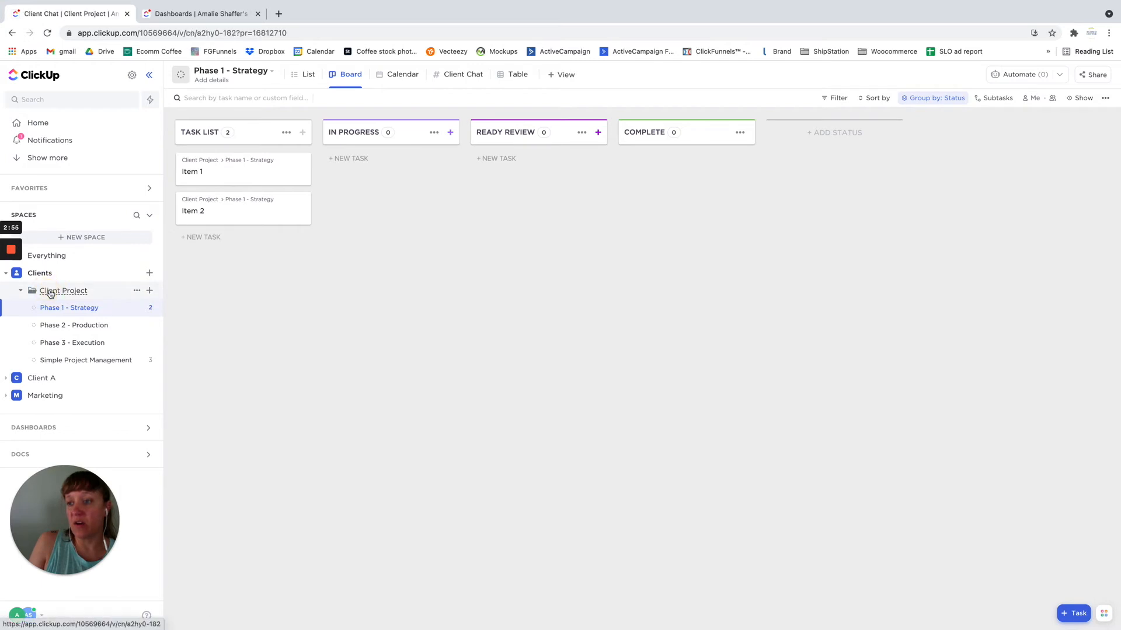
pyautogui.click(284, 75)
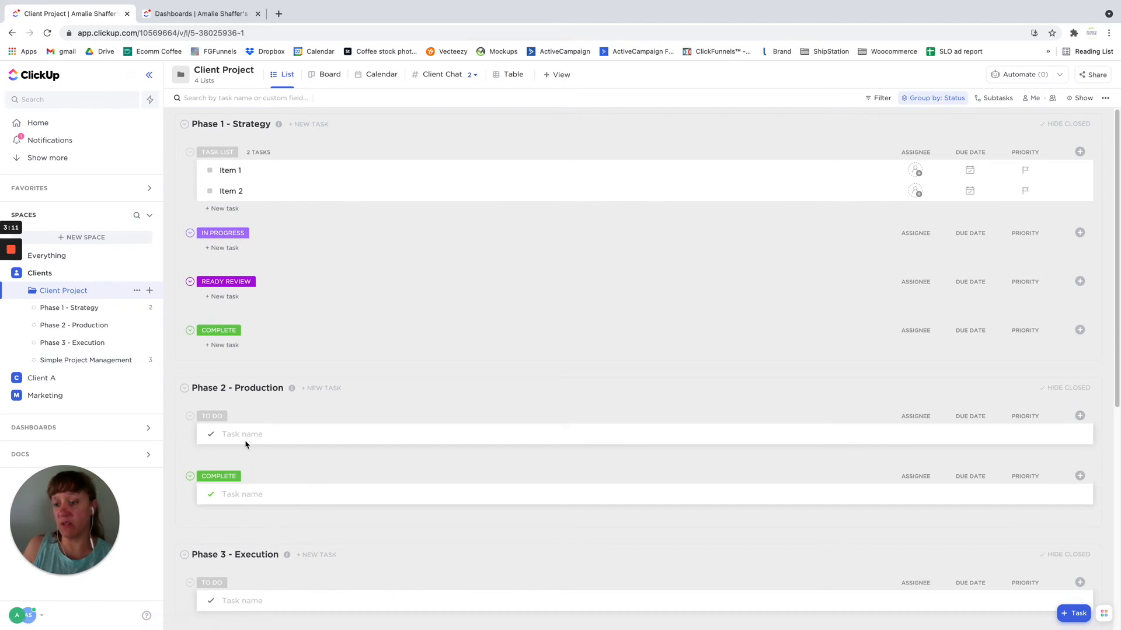
pyautogui.click(138, 291)
pyautogui.click(179, 375)
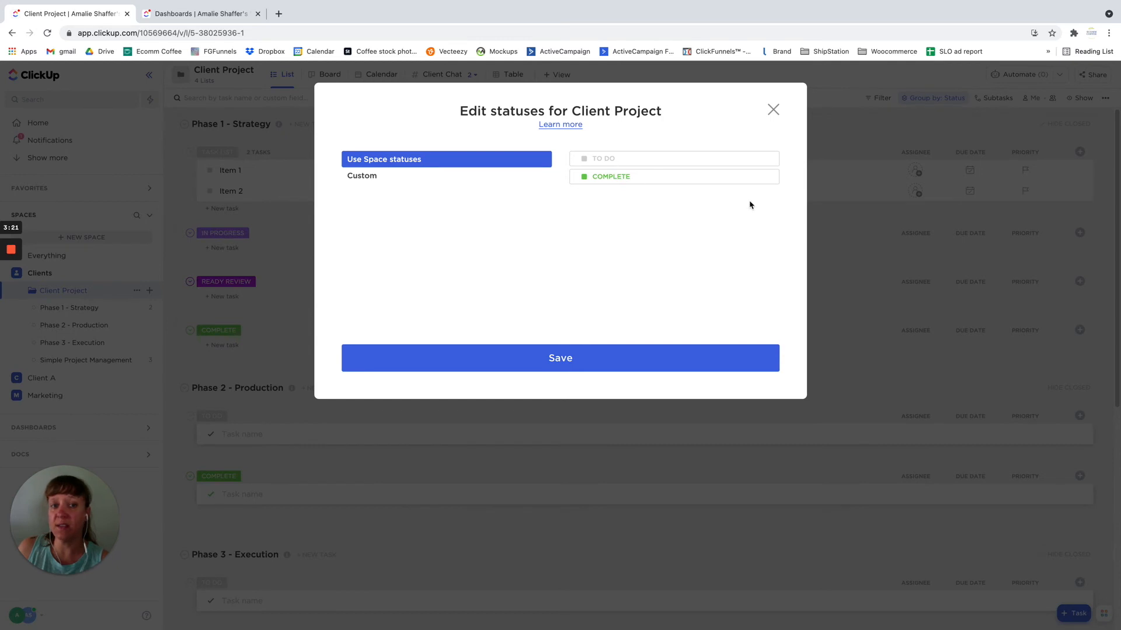
pyautogui.click(774, 110)
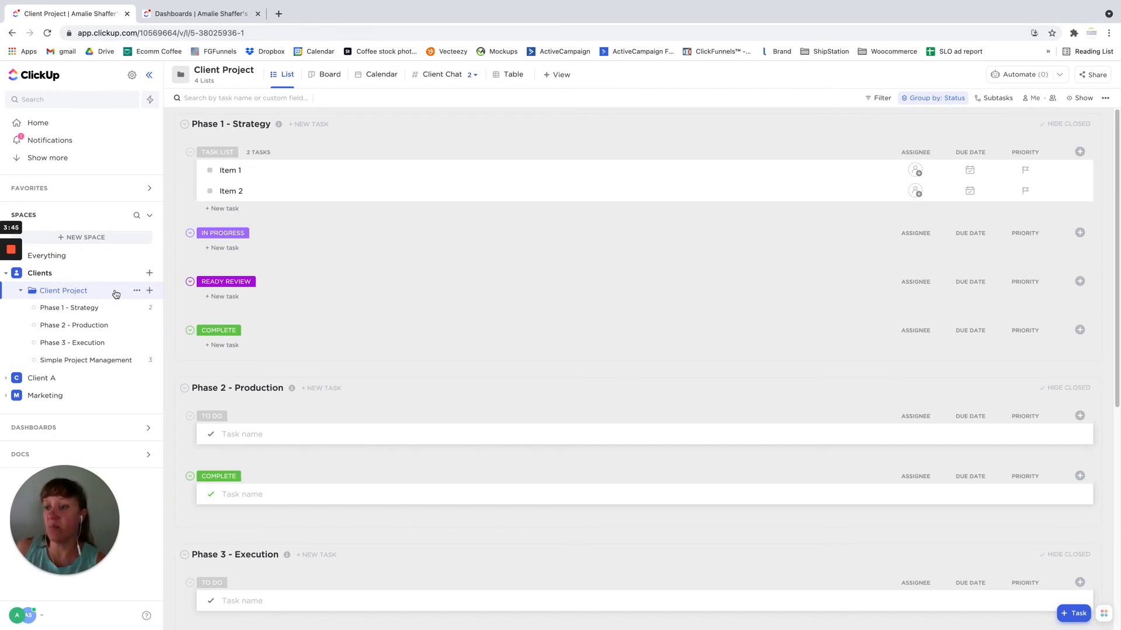
# Step: Save the Phase 1 - Strategy list's statuses as a new status template named Client Project Statuses
pyautogui.click(147, 311)
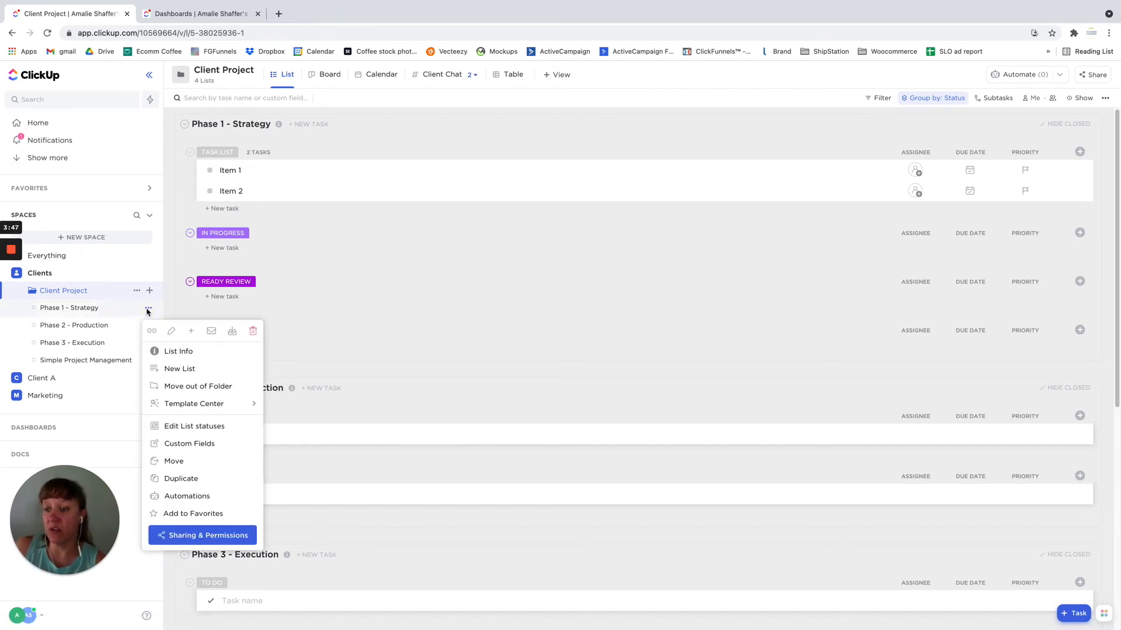
pyautogui.click(184, 430)
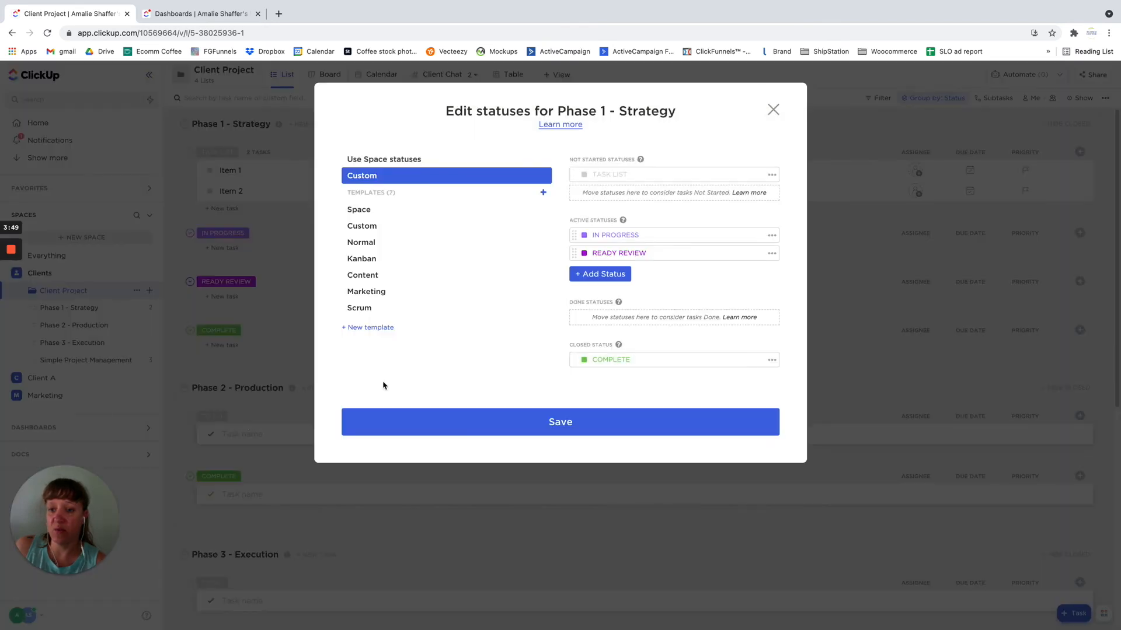
pyautogui.click(377, 328)
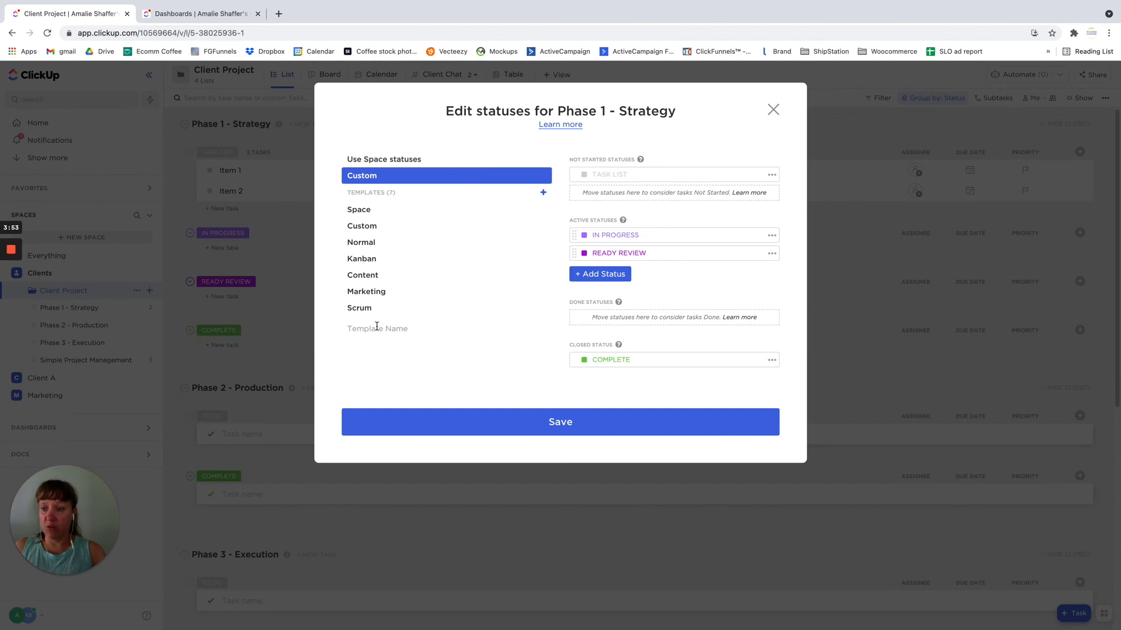
pyautogui.write('Client Statuses')
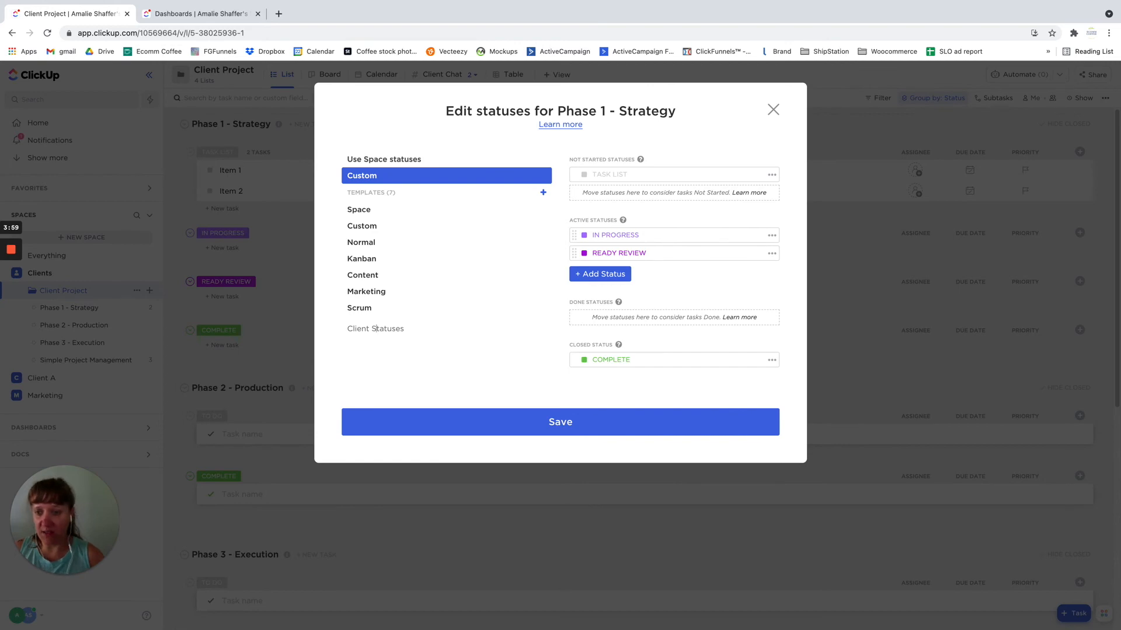
pyautogui.write('Project')
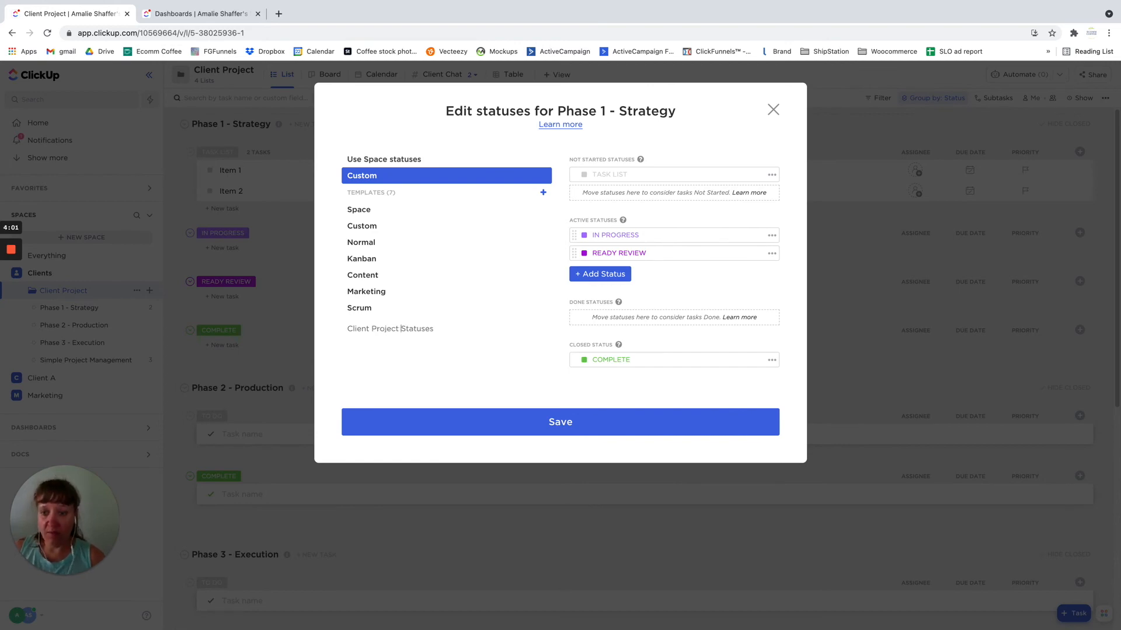
pyautogui.click(505, 430)
pyautogui.click(508, 433)
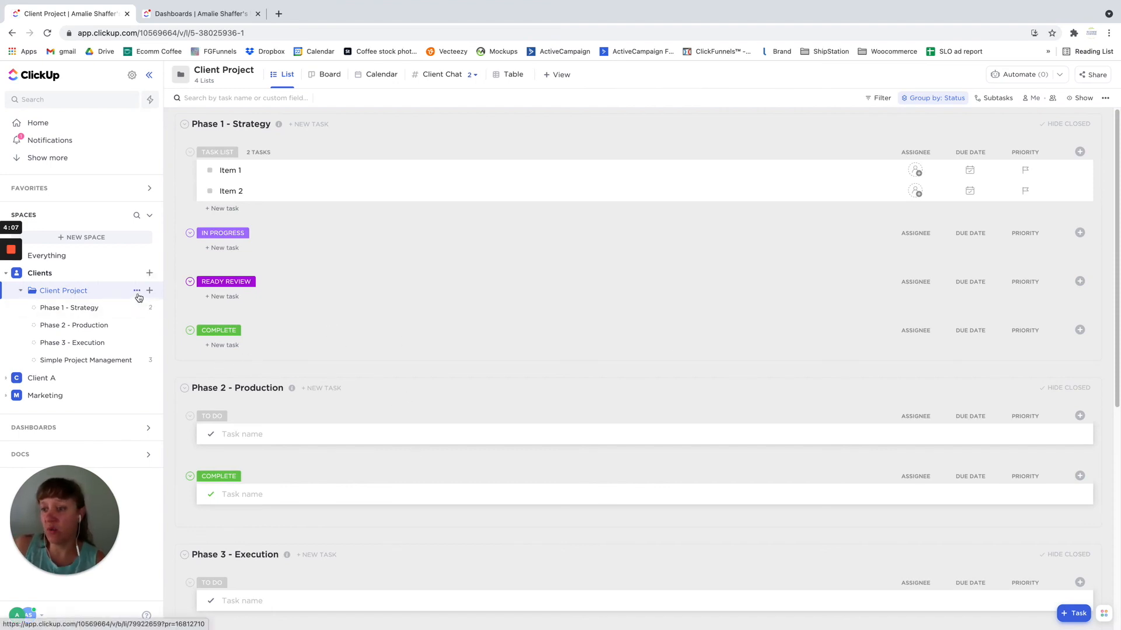
# Step: Apply the Client Project Statuses template to the Phase 3 - Execution list and save its statuses
pyautogui.click(77, 346)
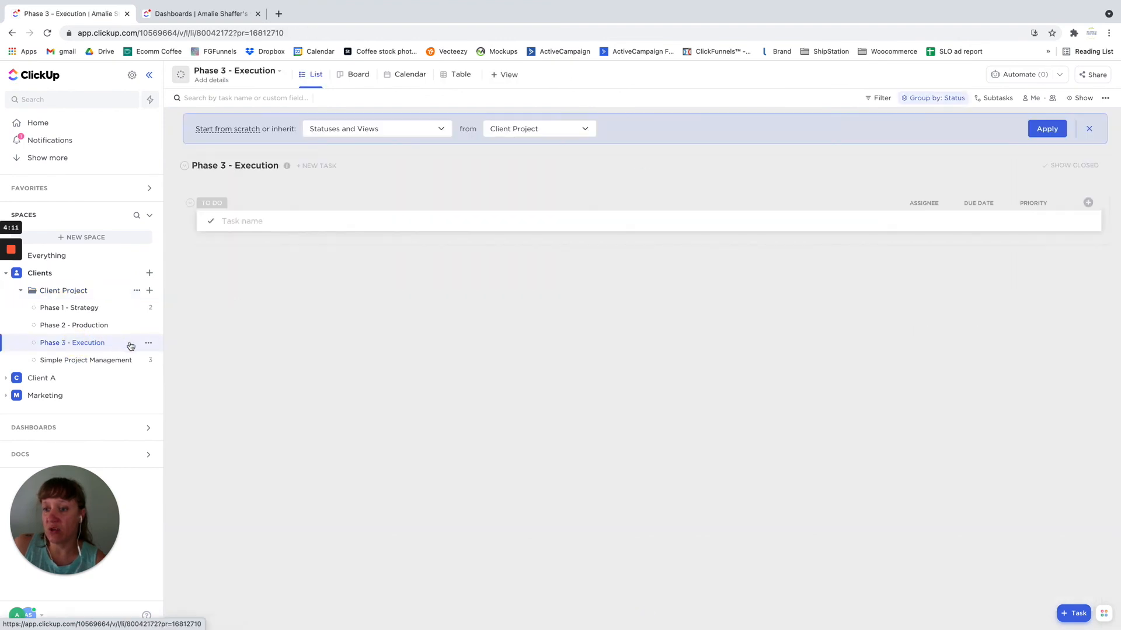
pyautogui.click(149, 343)
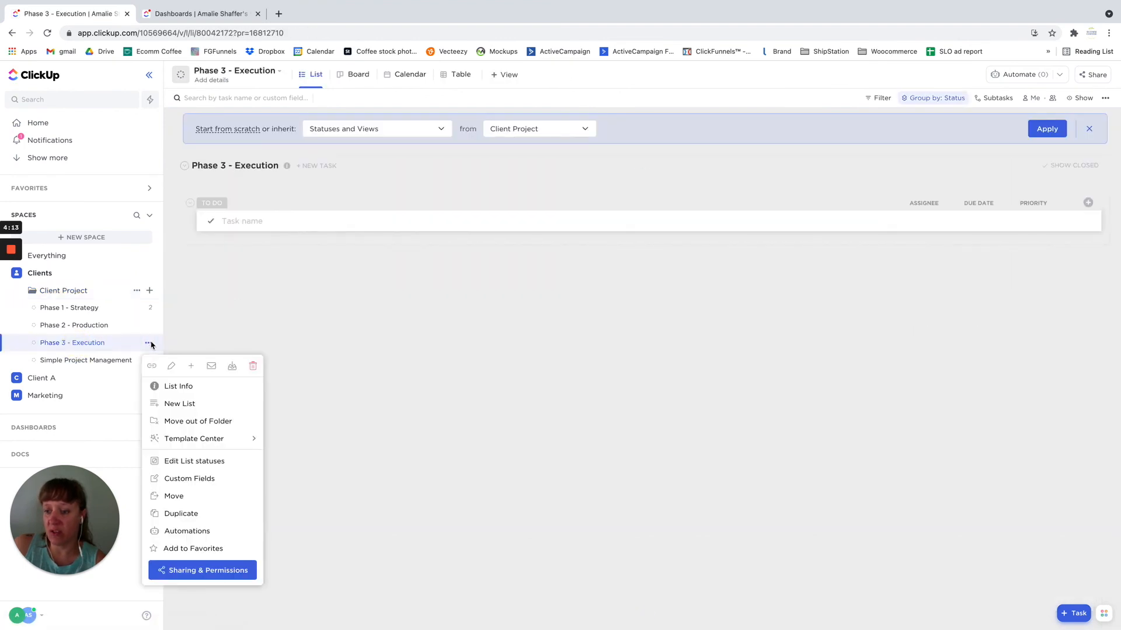
pyautogui.click(185, 463)
pyautogui.click(360, 176)
pyautogui.click(388, 291)
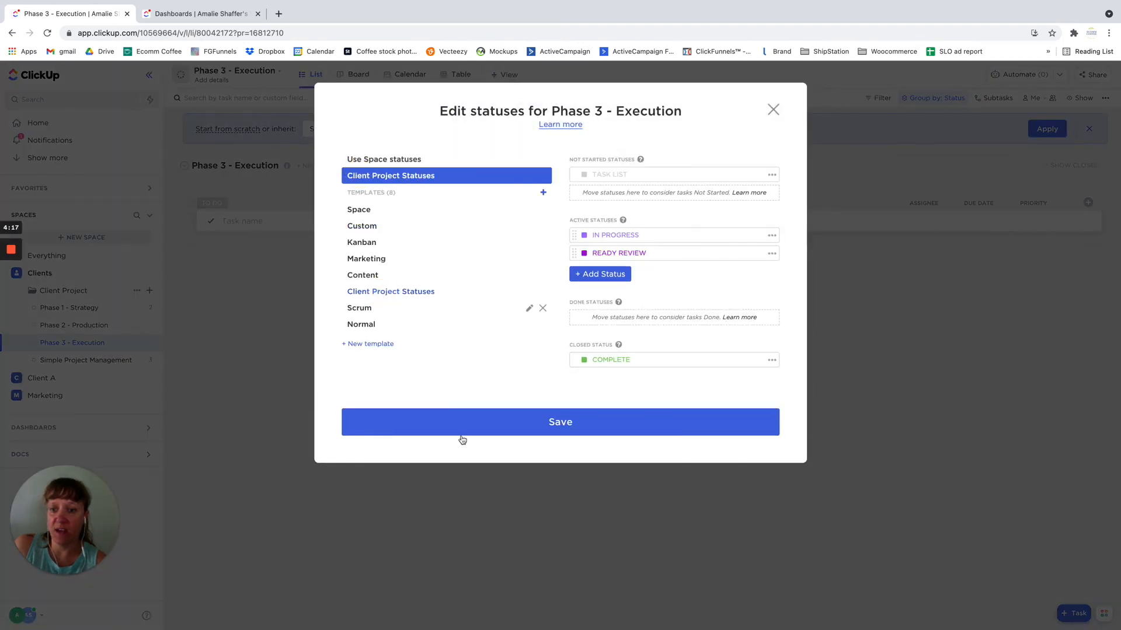
pyautogui.click(569, 430)
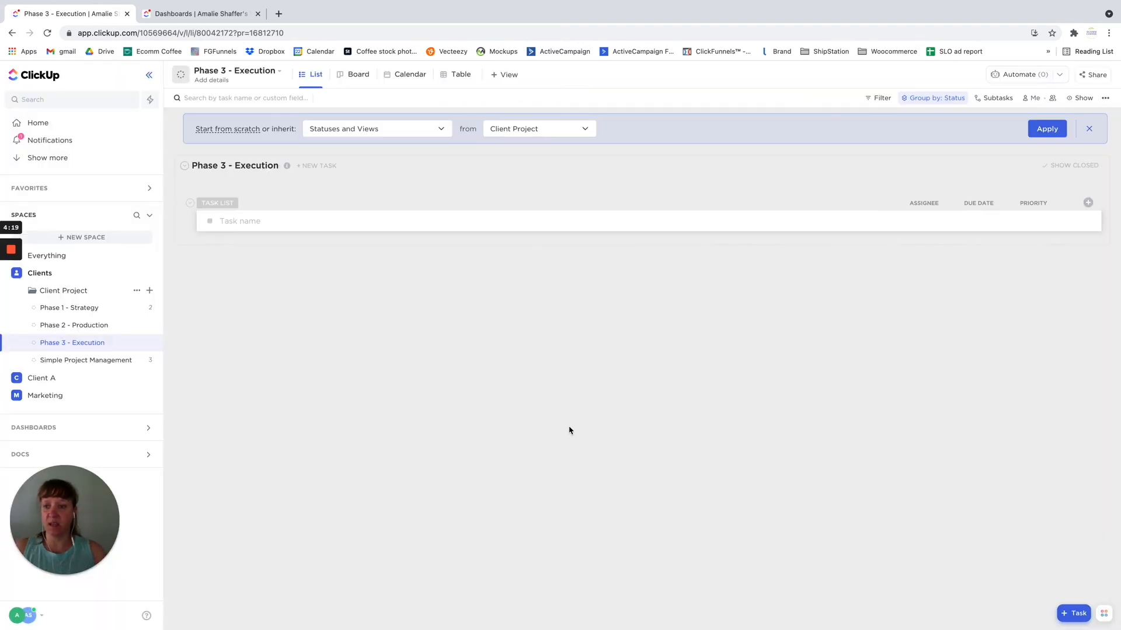
# Step: Dismiss the inherit-settings banner in Phase 3 - Execution, turn on showing empty statuses, and save the view
pyautogui.click(1088, 129)
pyautogui.click(1081, 98)
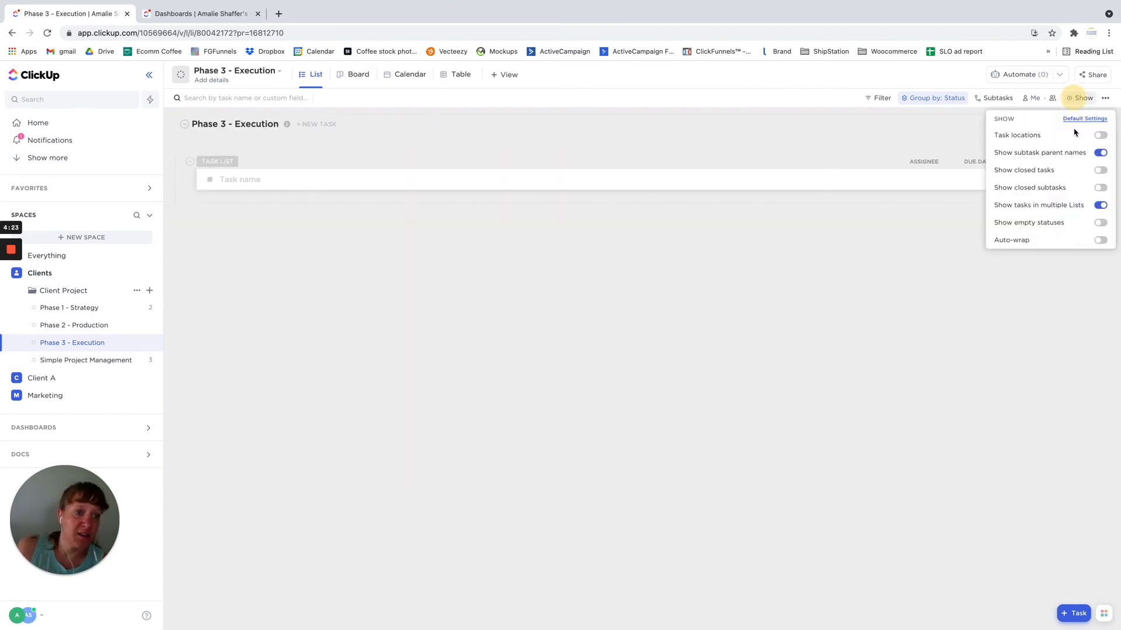
pyautogui.click(1100, 224)
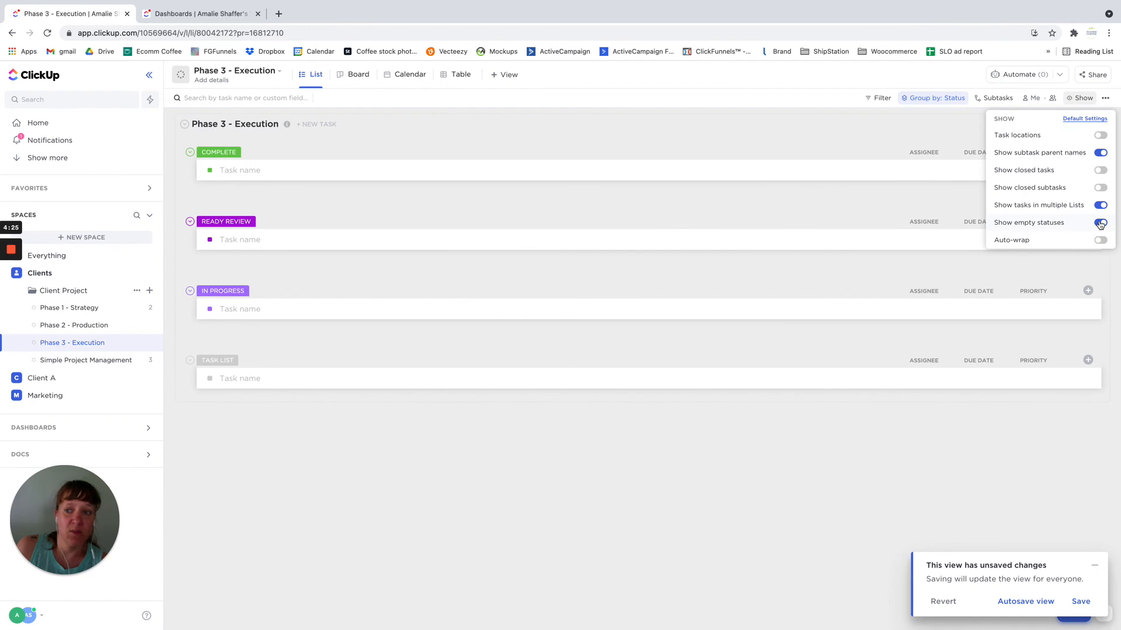
pyautogui.click(617, 448)
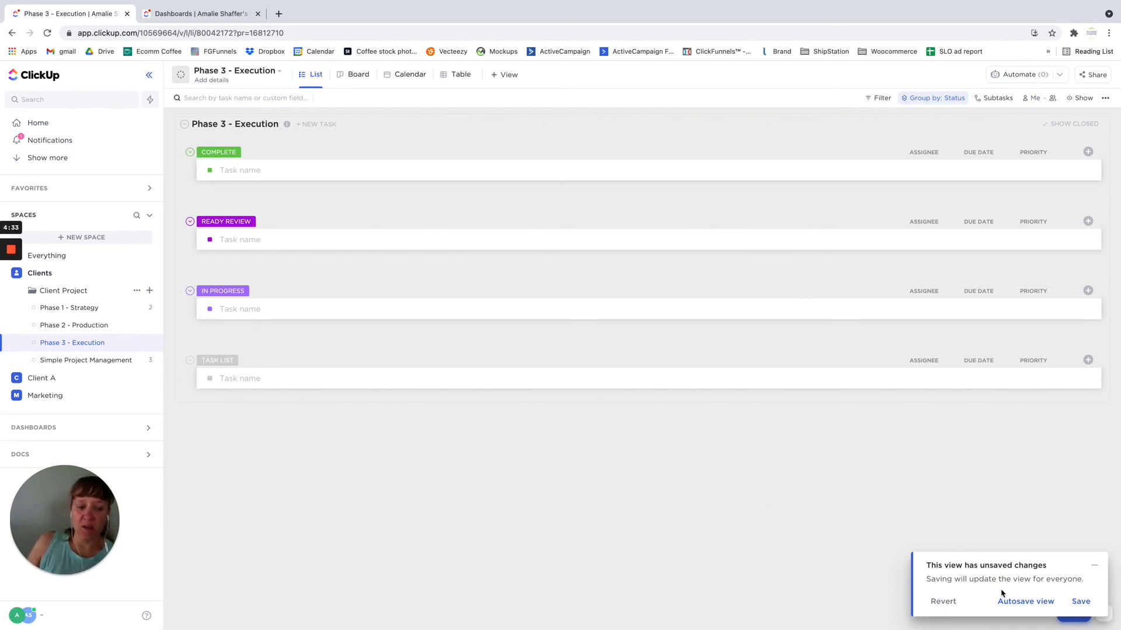
pyautogui.click(1080, 602)
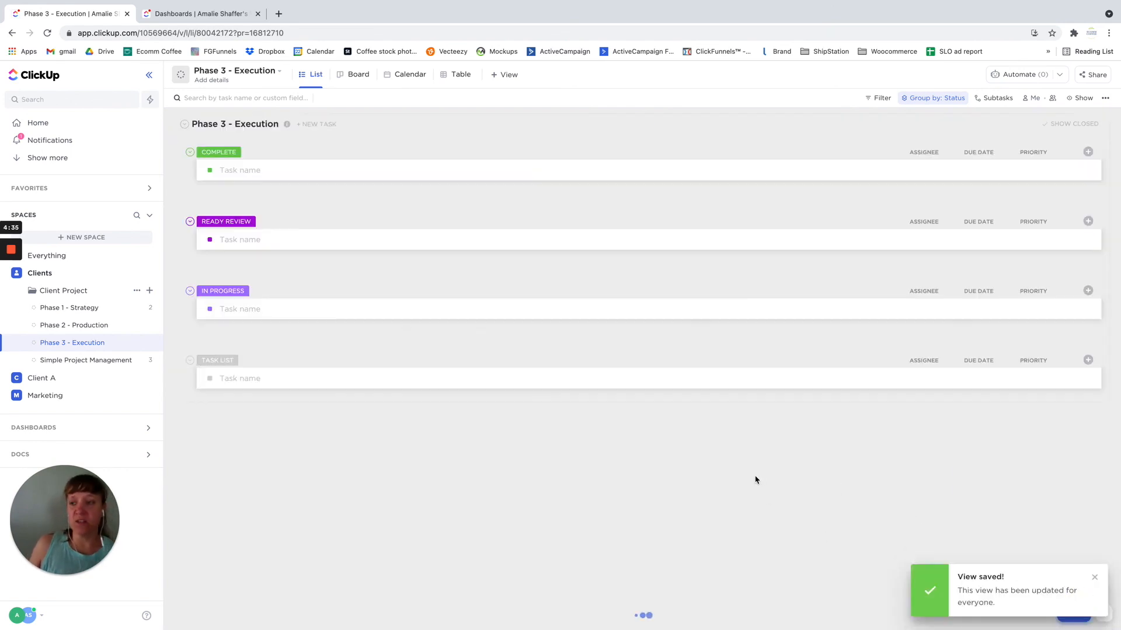